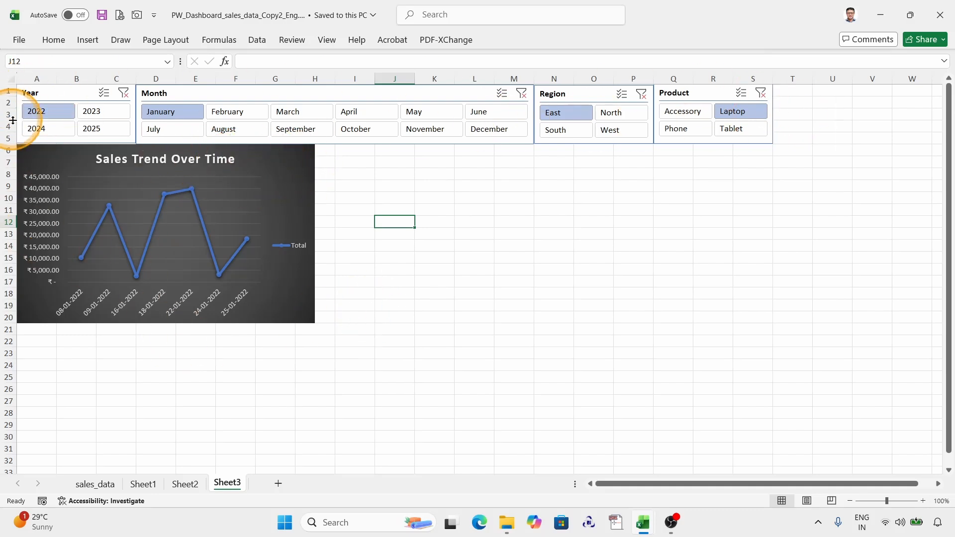
# - Test the Month slicer on the sales trend chart with February, leaving it filtered to March
pyautogui.click(234, 112)
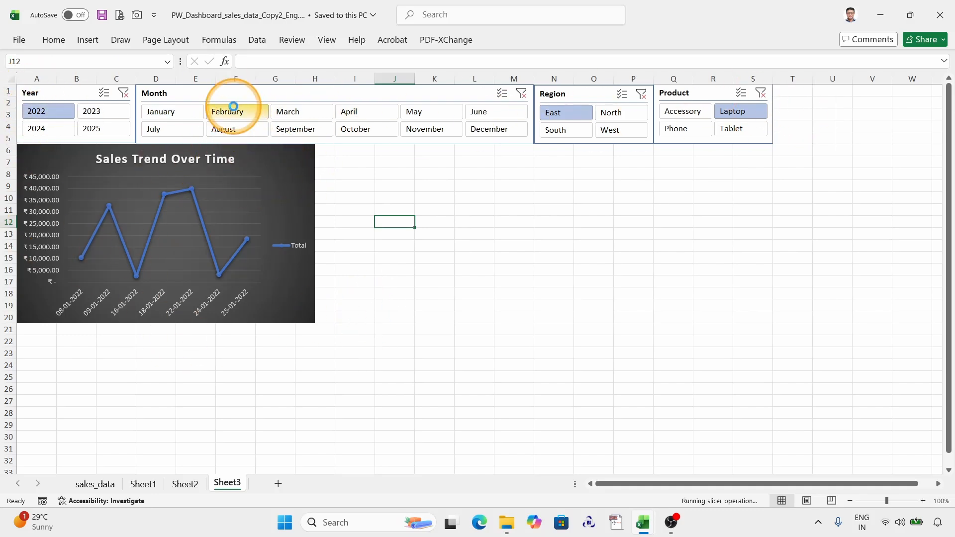
pyautogui.click(290, 112)
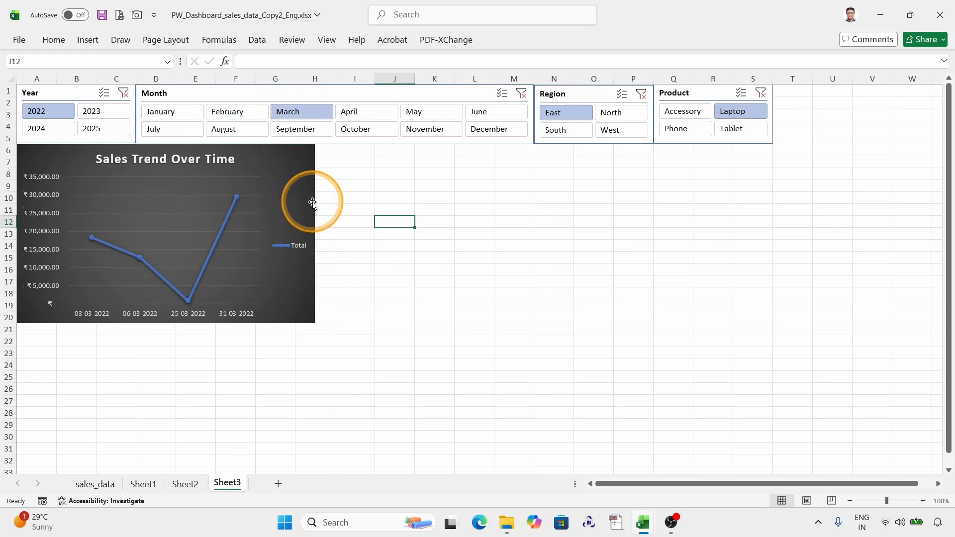
# - Rename Sheet3 as Dashboard and Sheet2 as Pivot Table
pyautogui.doubleClick(228, 484)
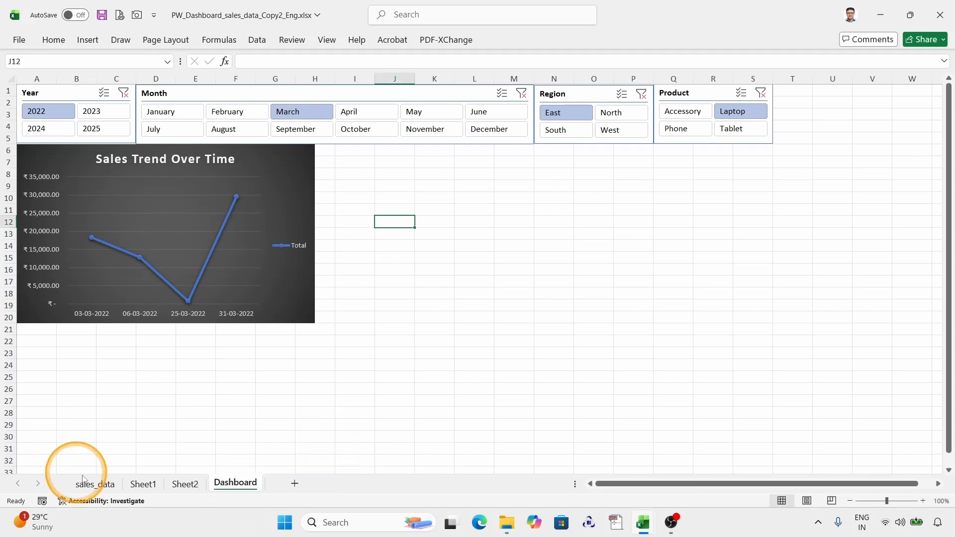
pyautogui.click(191, 486)
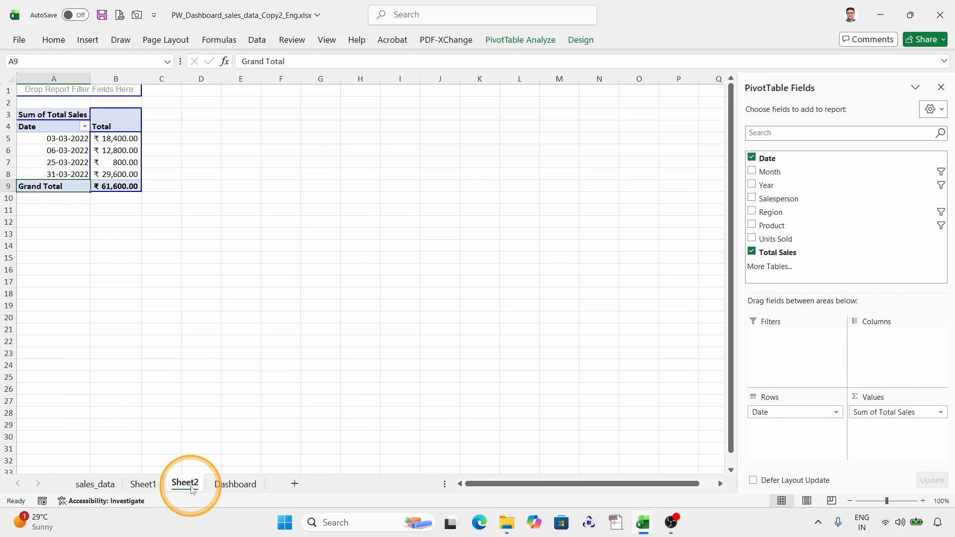
pyautogui.write('P')
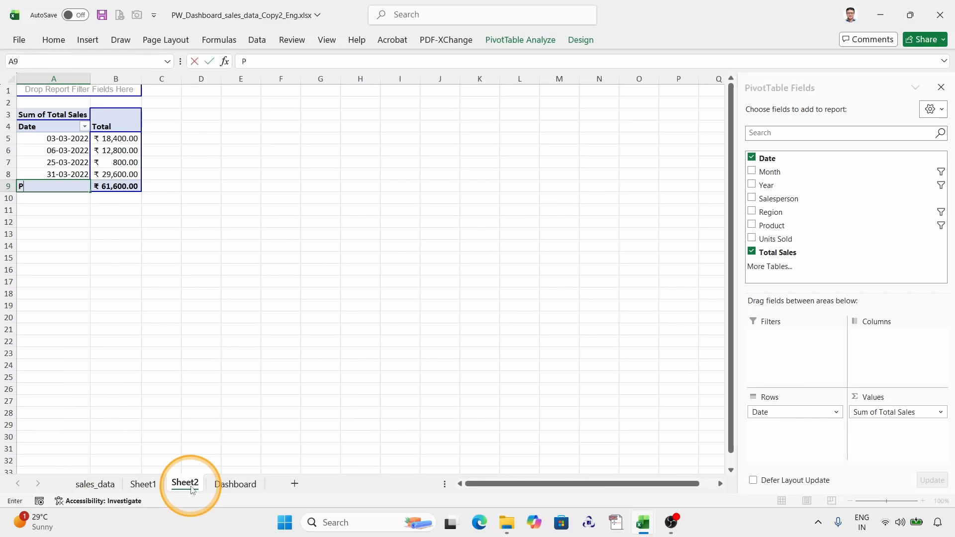
pyautogui.press('Escape')
pyautogui.doubleClick(192, 484)
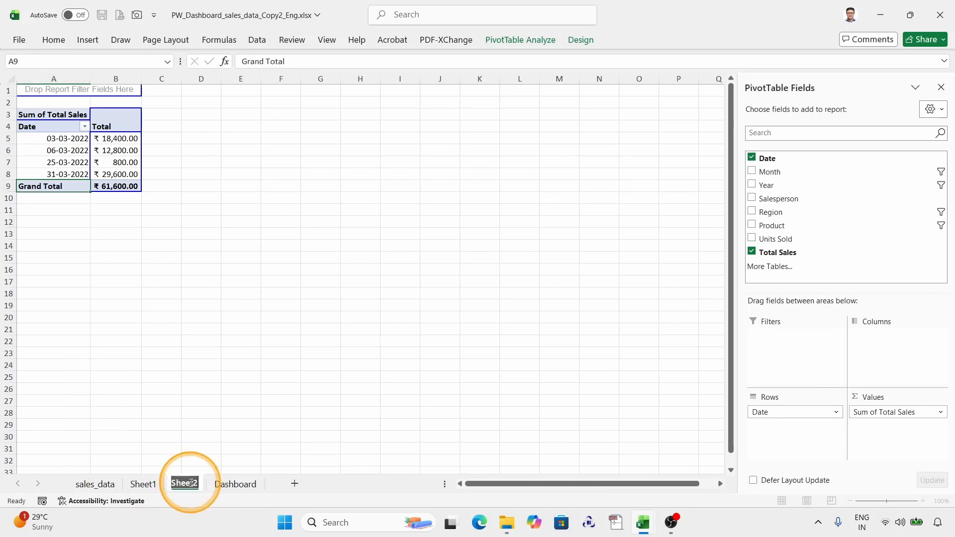
pyautogui.write('Pivot')
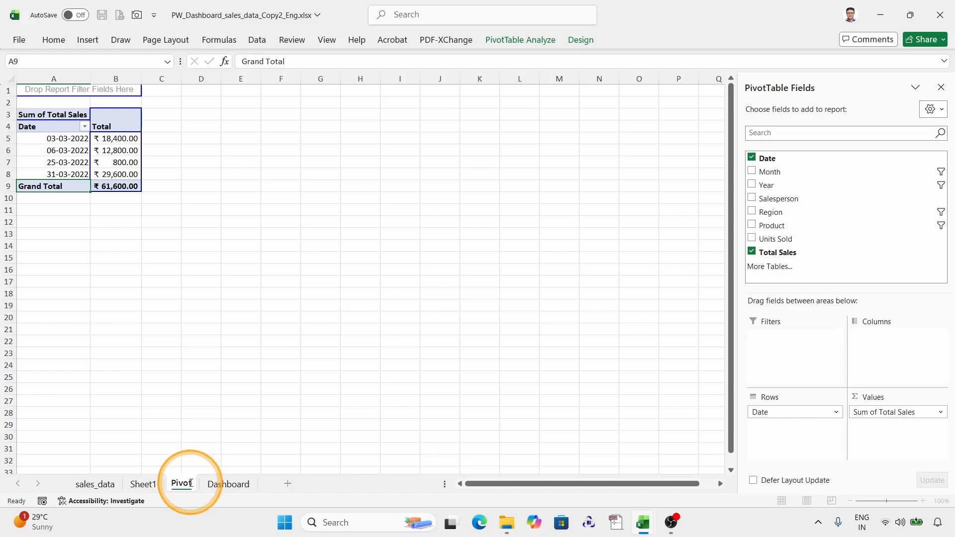
pyautogui.write(' Table')
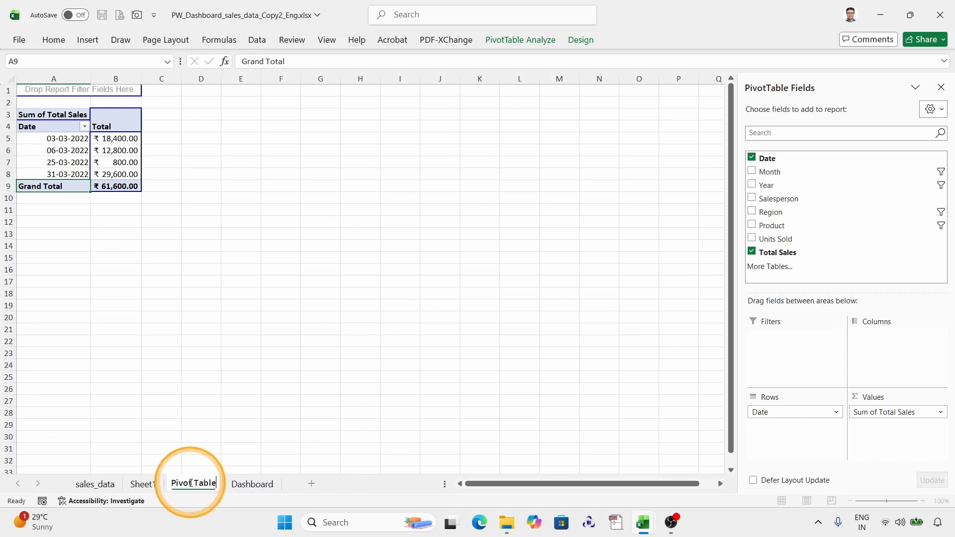
pyautogui.press('Return')
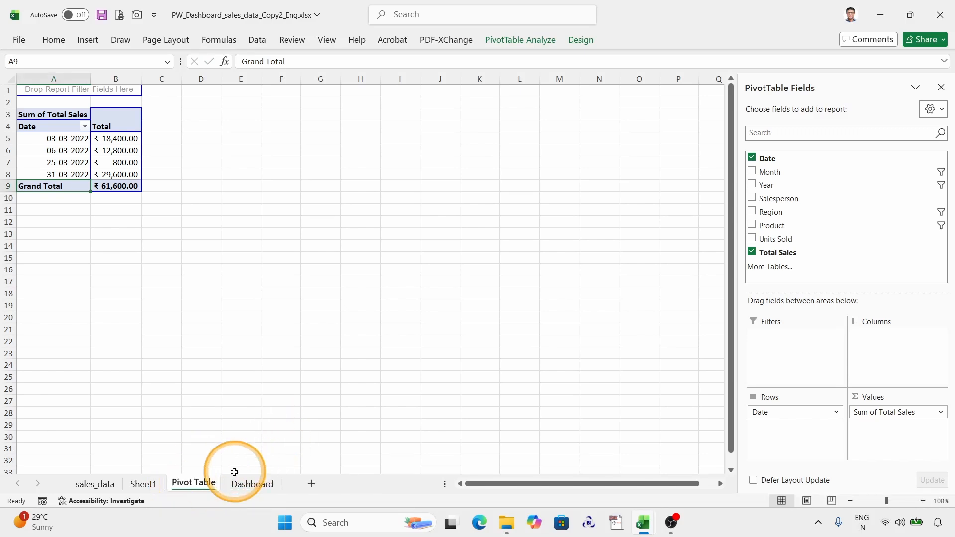
# - Create a second PivotTable from Table1 on the sales_data sheet, placed at cell D3 of the existing Pivot Table sheet
pyautogui.click(148, 485)
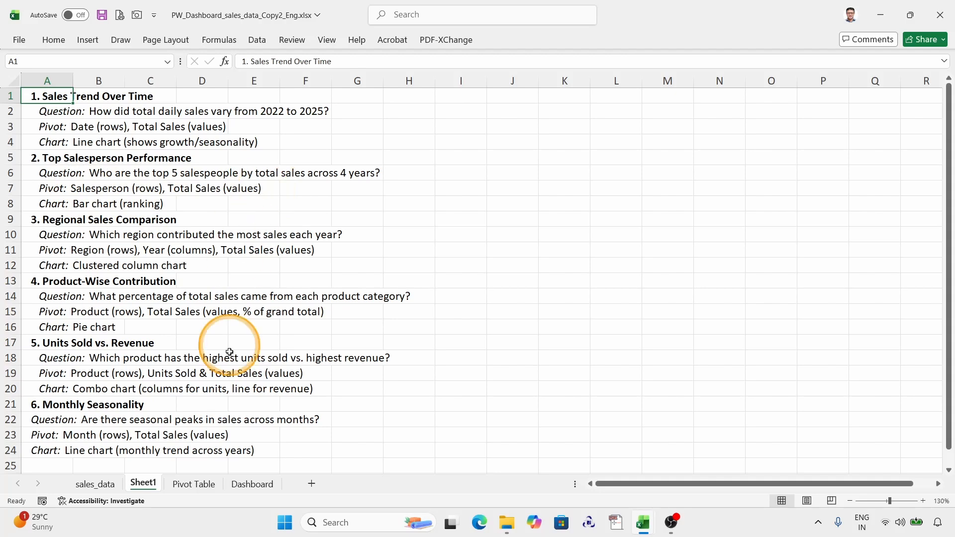
pyautogui.click(95, 485)
pyautogui.click(175, 183)
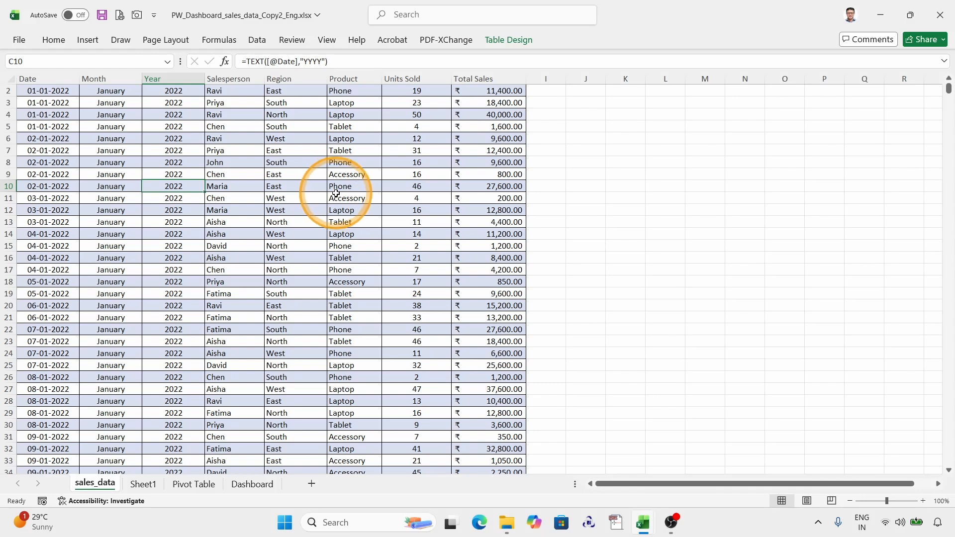
pyautogui.press('Up')
pyautogui.press('Up')
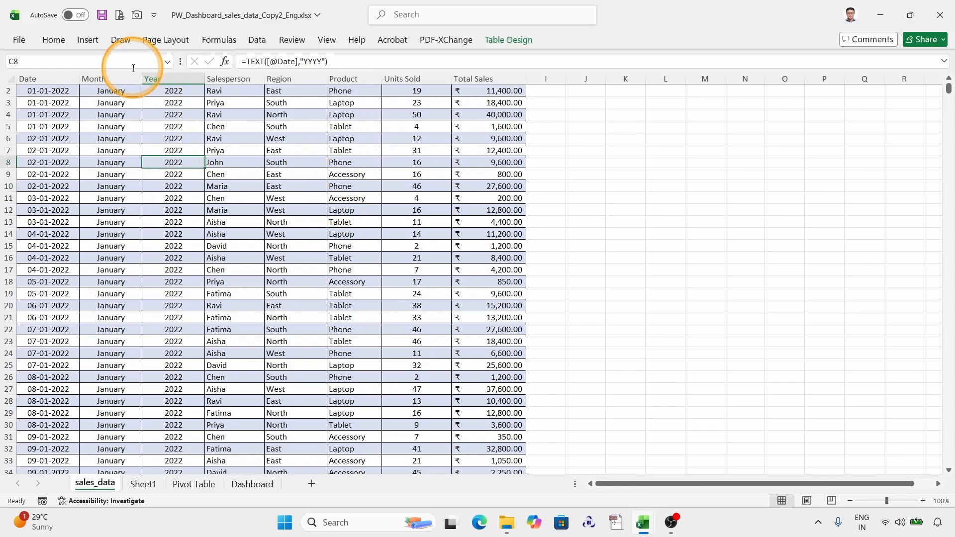
pyautogui.click(88, 39)
pyautogui.click(31, 63)
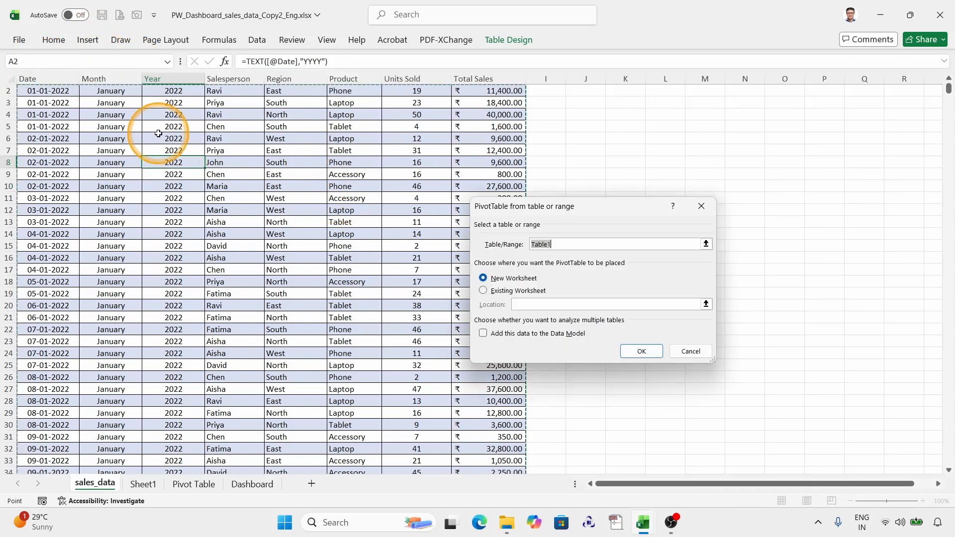
pyautogui.click(483, 291)
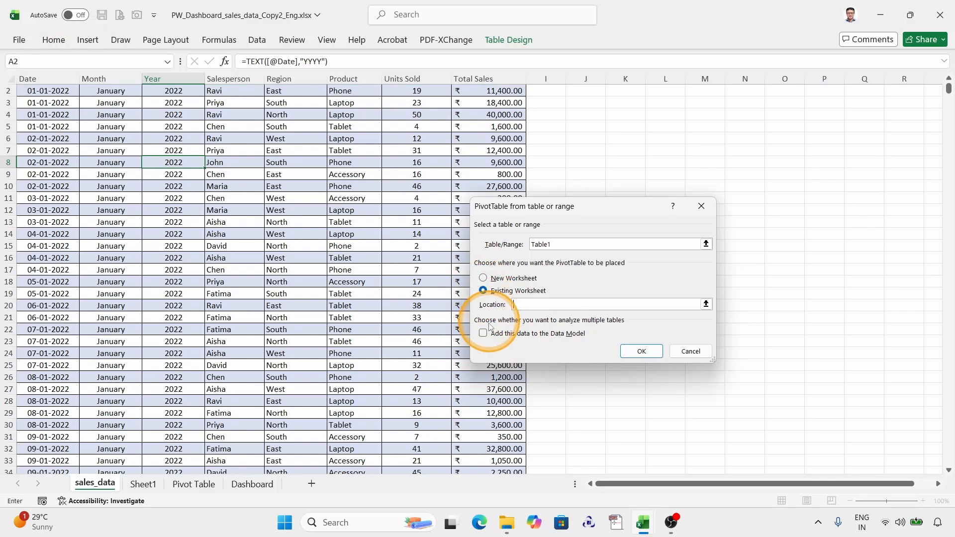
pyautogui.click(193, 485)
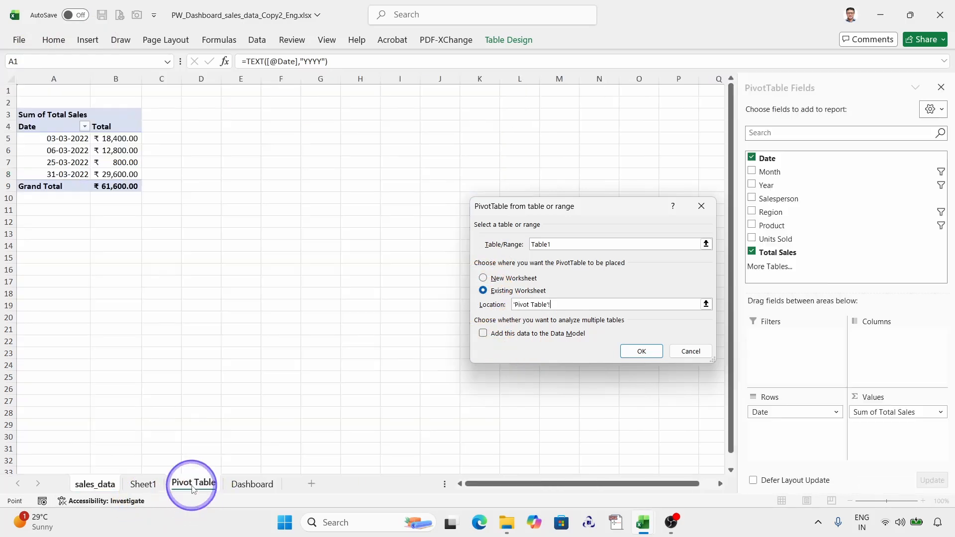
pyautogui.click(199, 115)
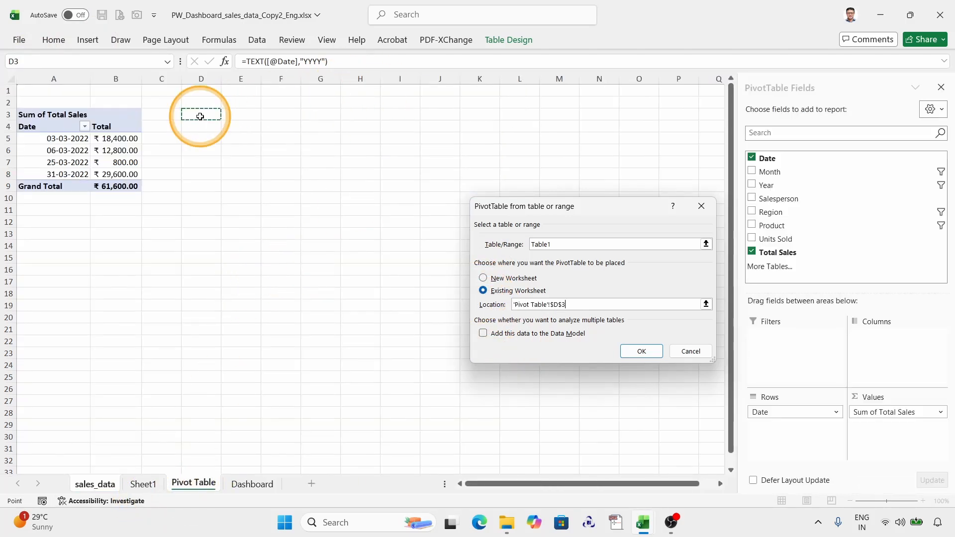
pyautogui.click(643, 356)
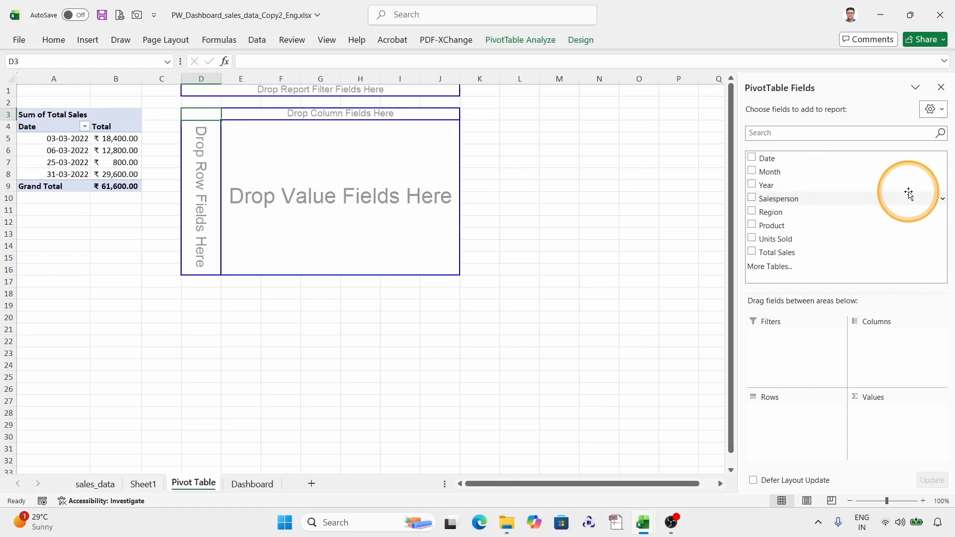
# - Lay out the new PivotTable with Salesperson as rows and Total Sales as values
pyautogui.moveTo(826, 198); pyautogui.dragTo(211, 159)
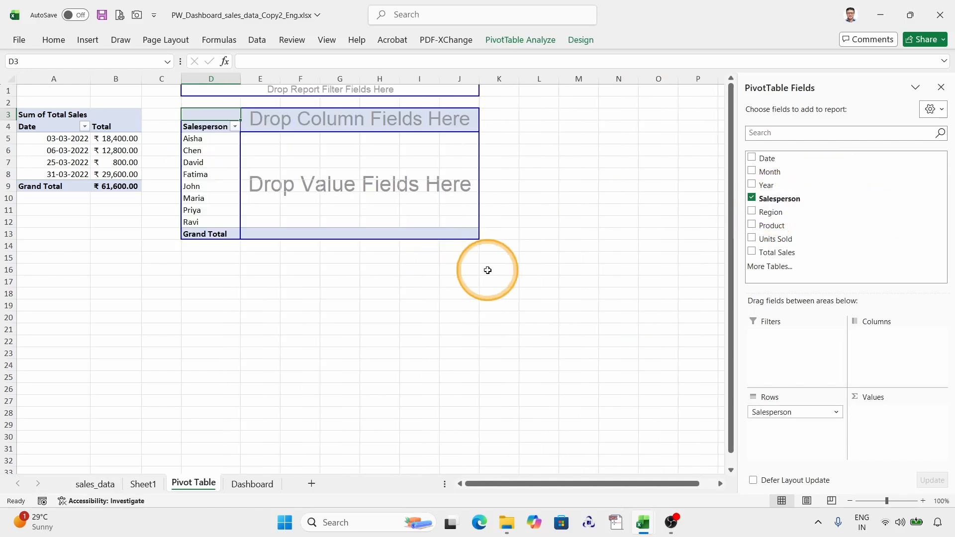
pyautogui.moveTo(786, 251); pyautogui.dragTo(298, 164)
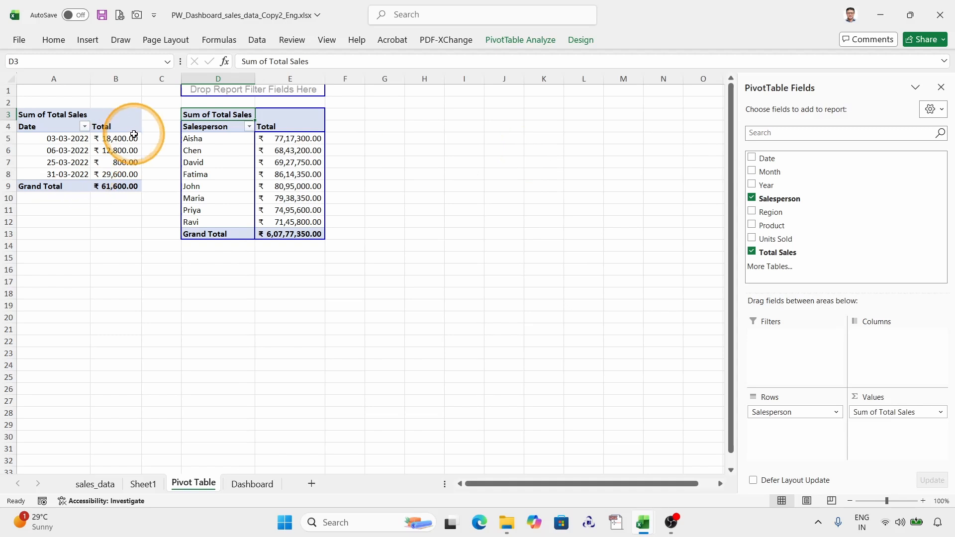
# - Insert a clustered bar PivotChart from the salesperson PivotTable and place it clear of the table's data
pyautogui.click(294, 151)
pyautogui.click(525, 42)
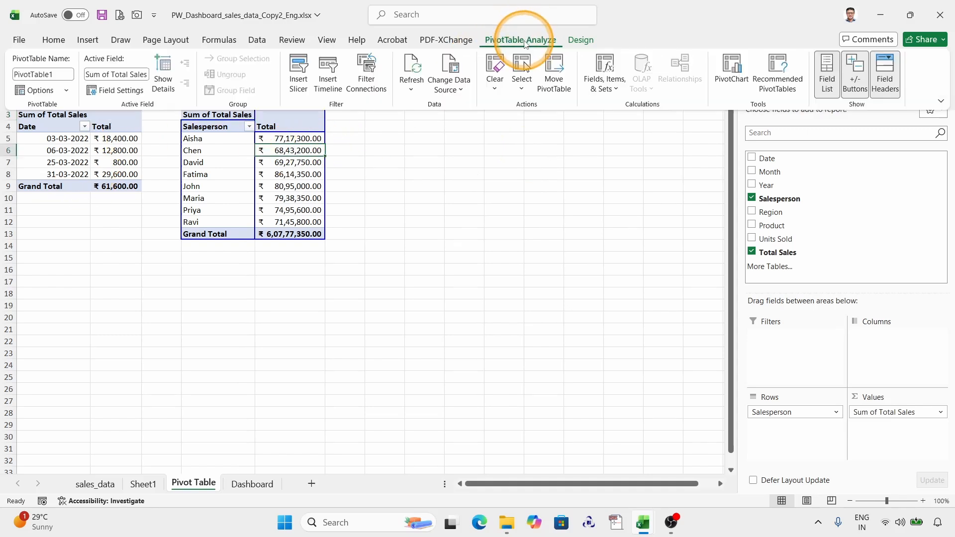
pyautogui.click(732, 69)
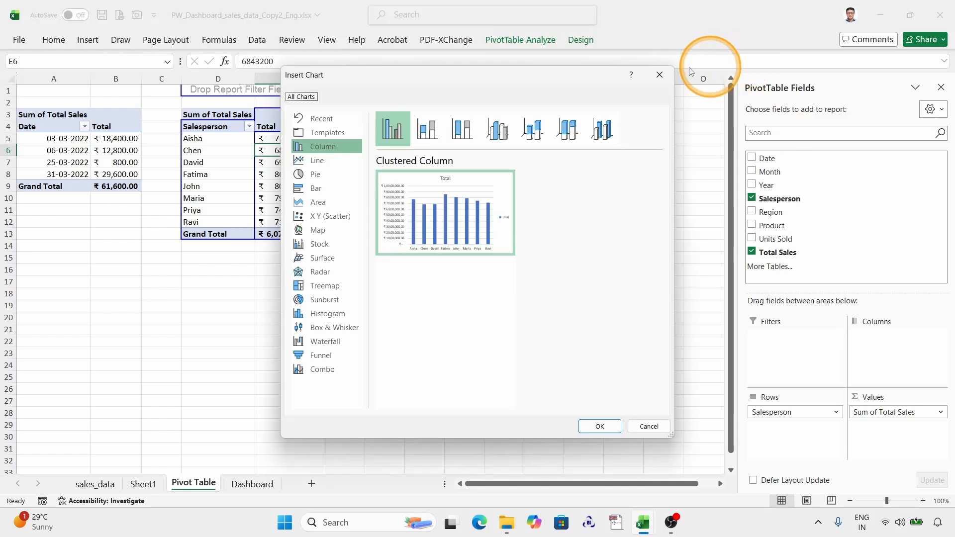
pyautogui.click(326, 190)
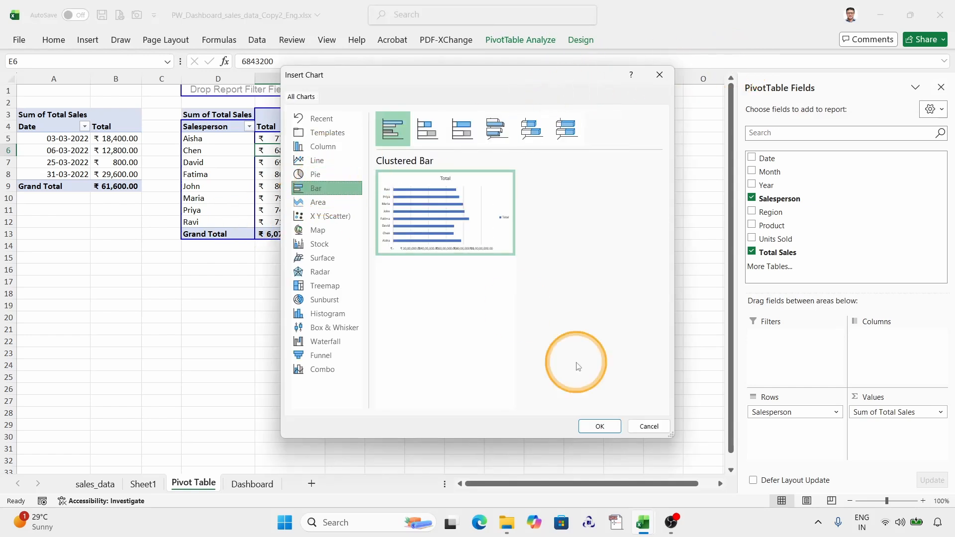
pyautogui.click(600, 426)
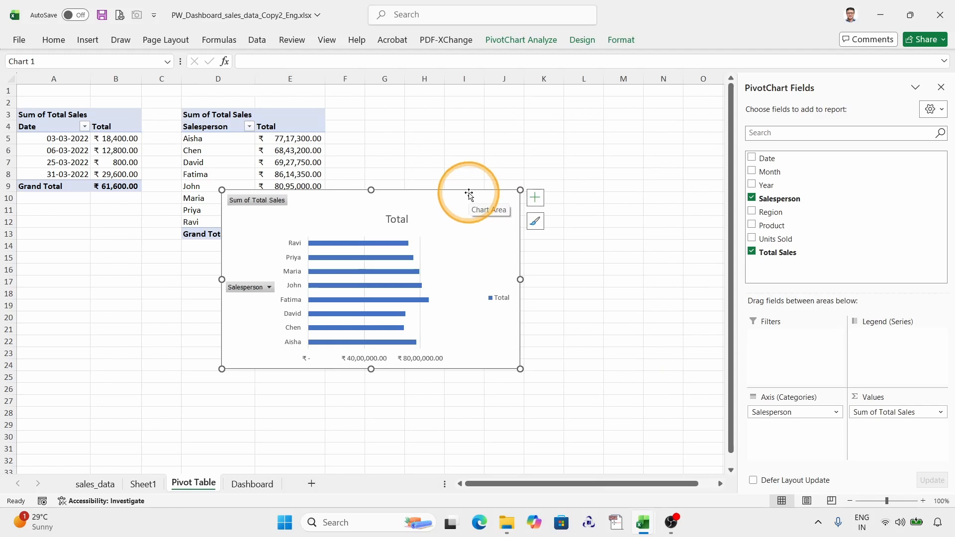
pyautogui.moveTo(469, 194); pyautogui.dragTo(584, 215)
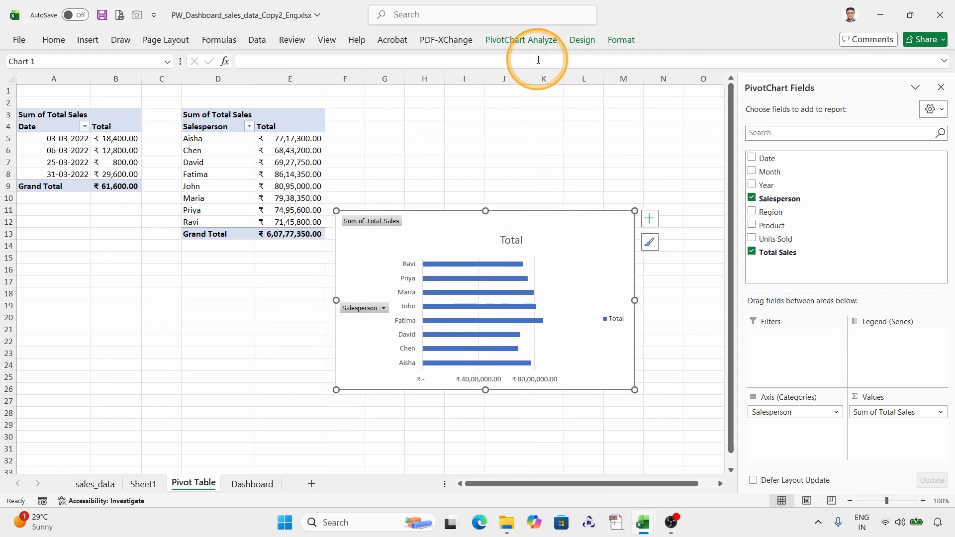
# - Apply the dark grey gradient chart style to the salesperson bar chart
pyautogui.click(582, 41)
pyautogui.click(575, 74)
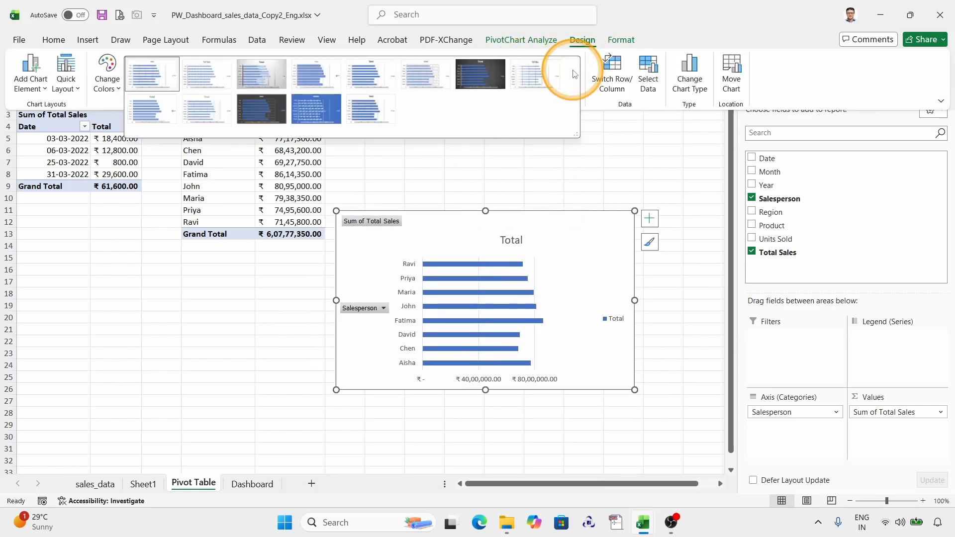
pyautogui.click(483, 74)
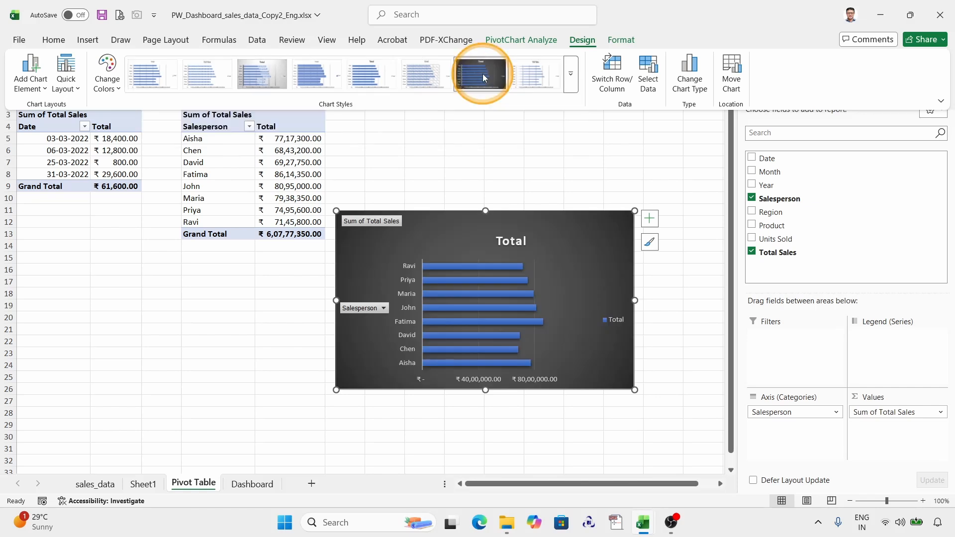
pyautogui.click(535, 211)
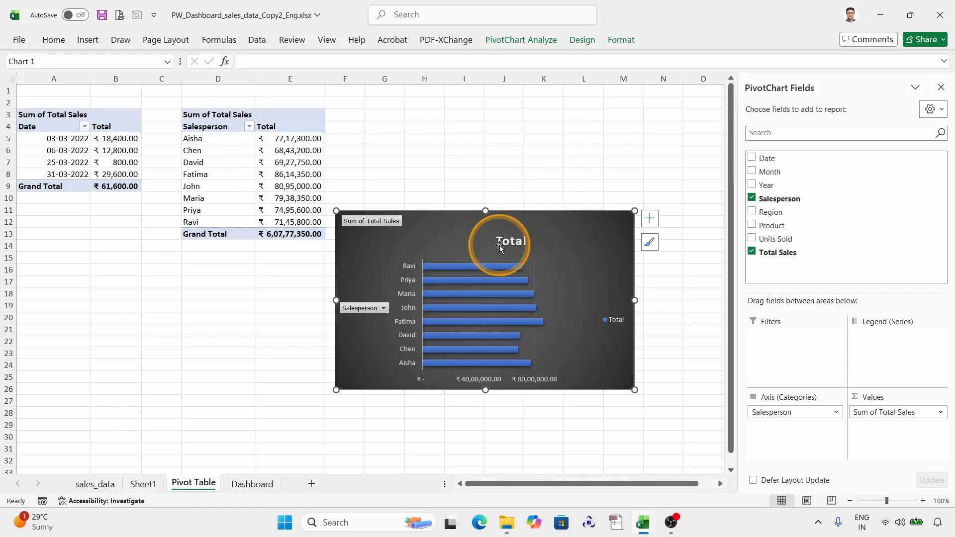
# - Hide all field buttons on the salesperson bar chart and add data labels to its bars
pyautogui.rightClick(378, 225)
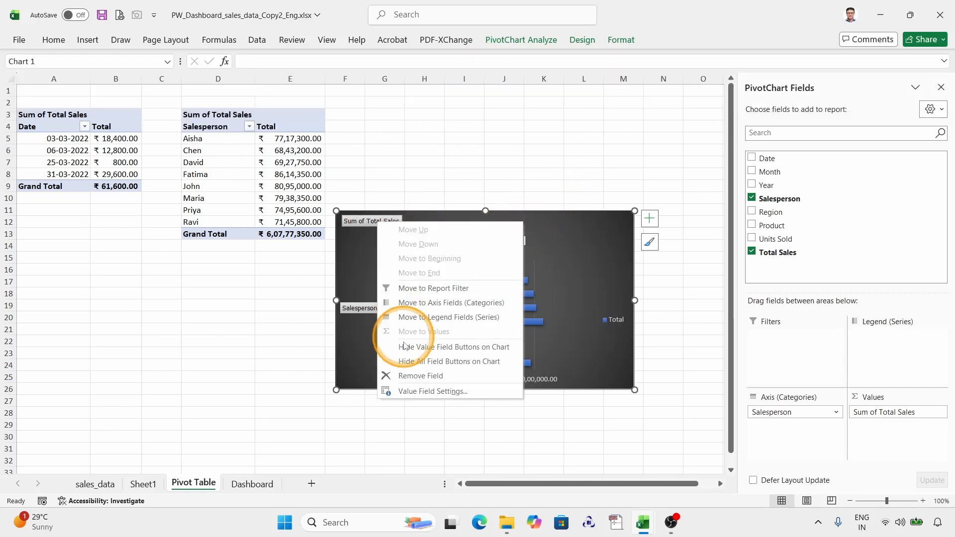
pyautogui.click(404, 364)
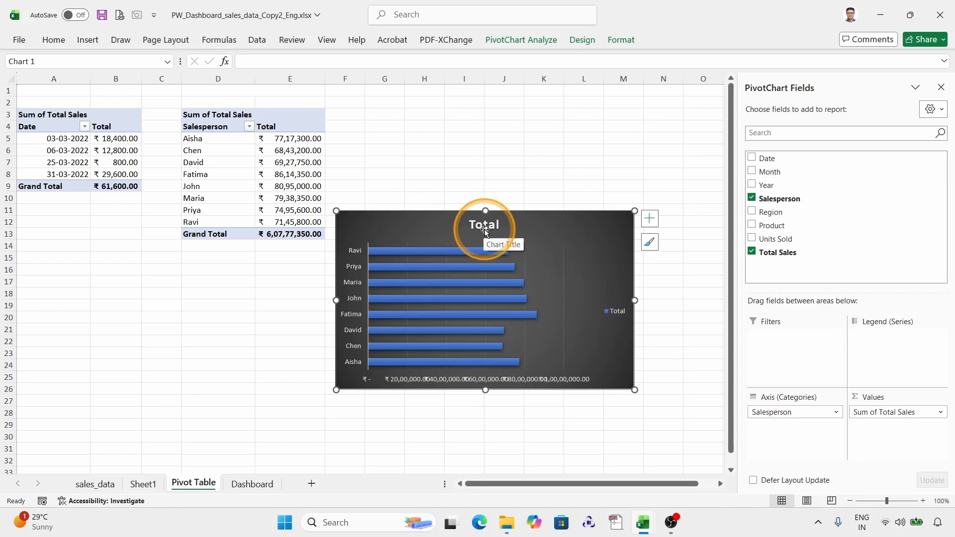
pyautogui.click(648, 224)
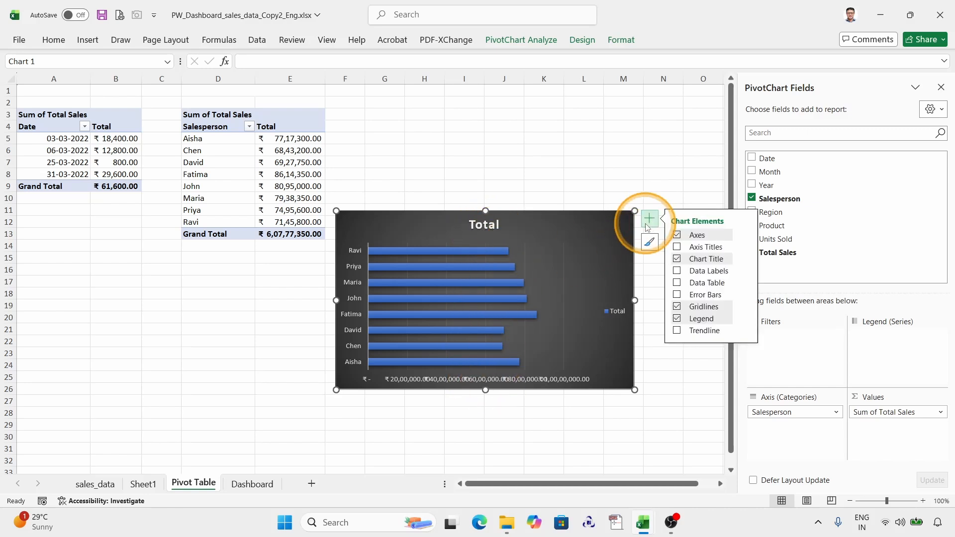
pyautogui.click(677, 272)
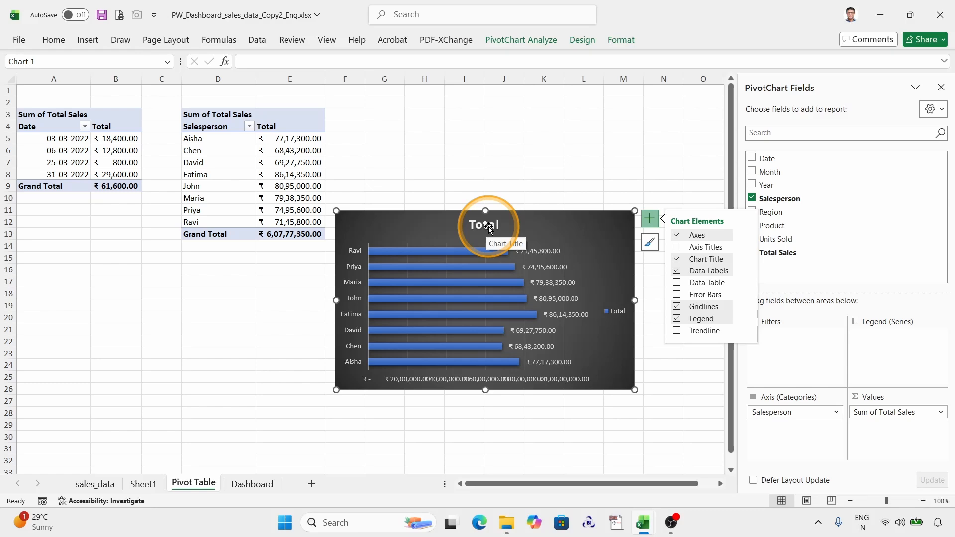
# - Copy the "Top Salesperson Performance" heading text from Sheet1 and use it as the salesperson bar chart's title
pyautogui.click(149, 486)
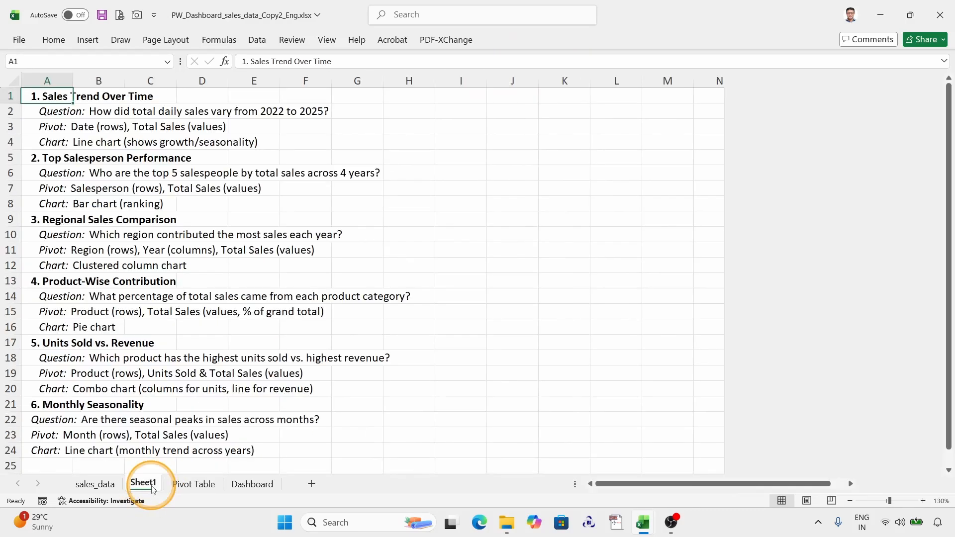
pyautogui.click(22, 157)
pyautogui.doubleClick(43, 158)
pyautogui.moveTo(43, 158); pyautogui.dragTo(203, 158)
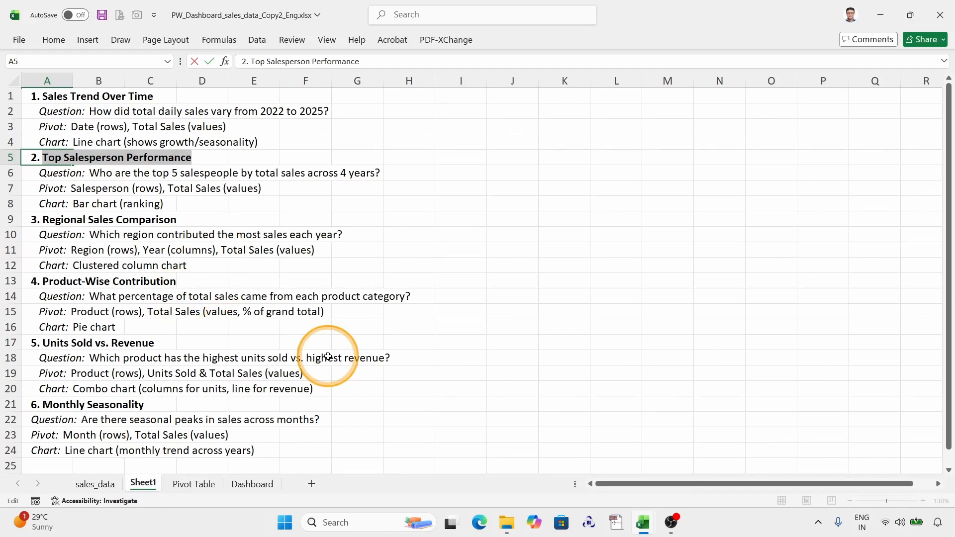
pyautogui.click(193, 484)
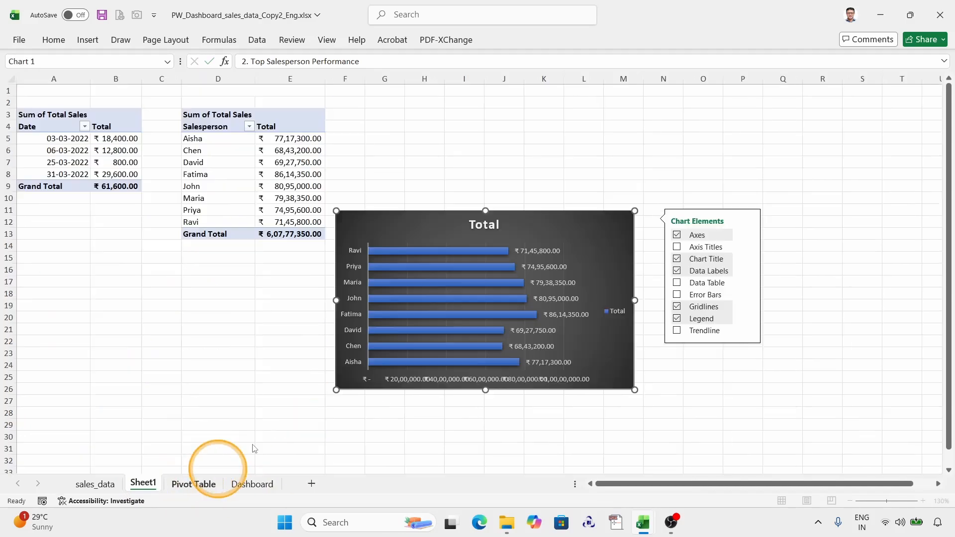
pyautogui.doubleClick(485, 224)
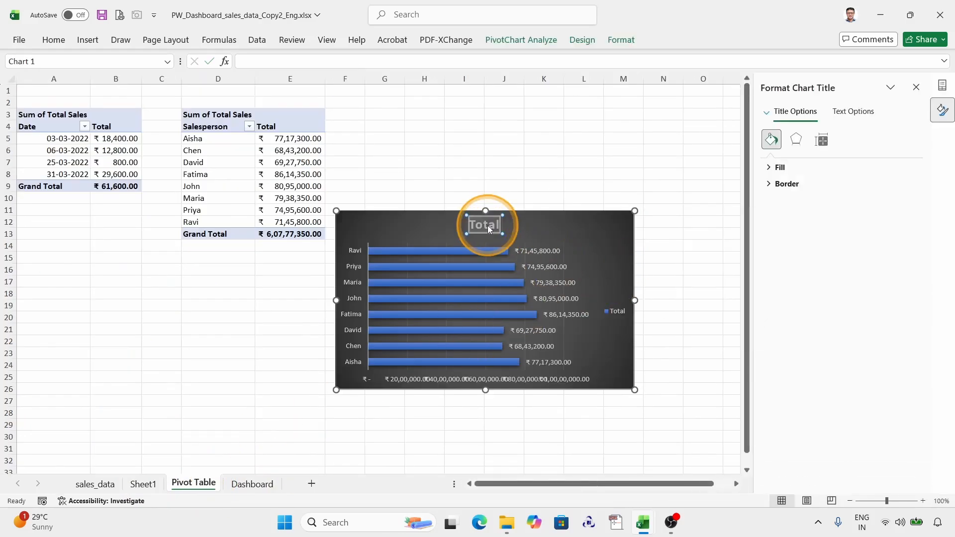
pyautogui.hotkey('ctrl', 'v')
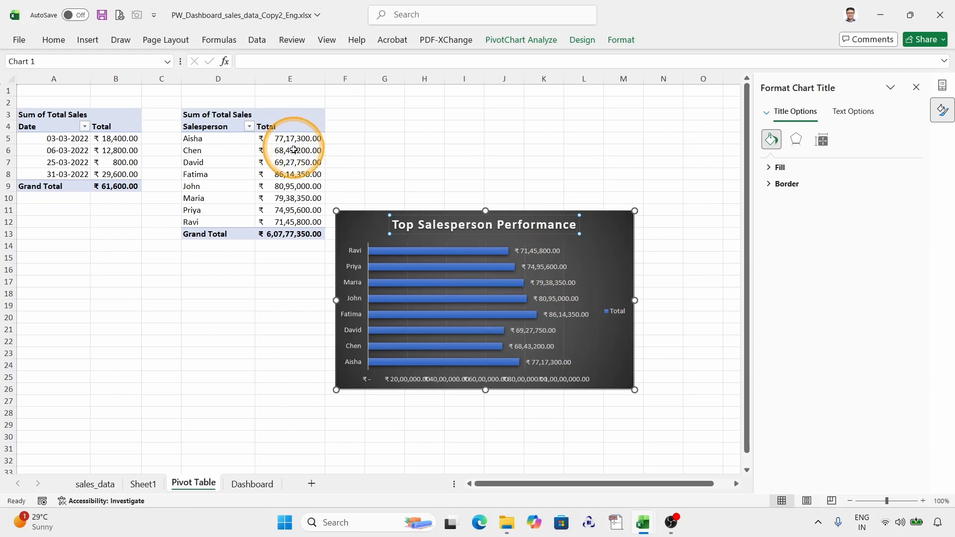
# - Remove the decimal places from the totals in the salesperson PivotTable, including its Grand Total
pyautogui.moveTo(289, 139); pyautogui.dragTo(293, 234)
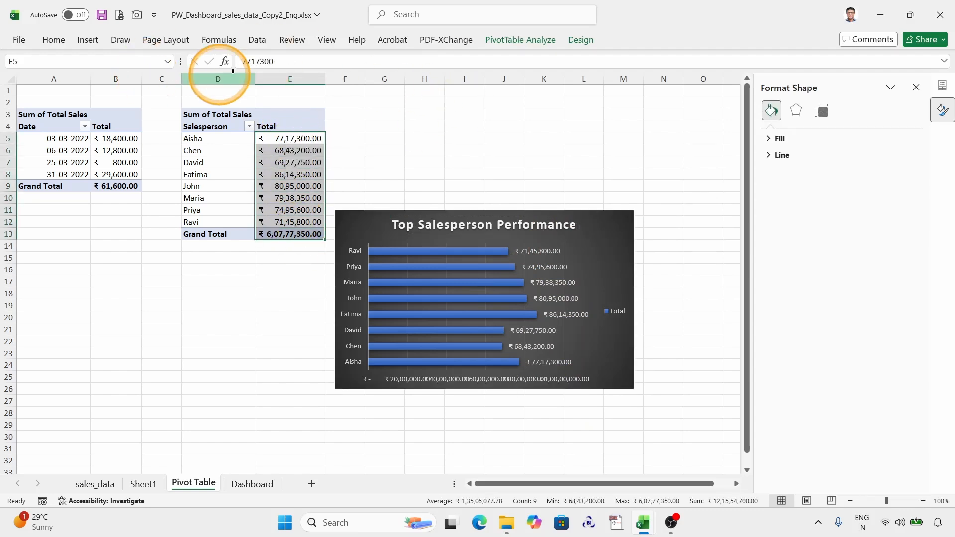
pyautogui.click(53, 40)
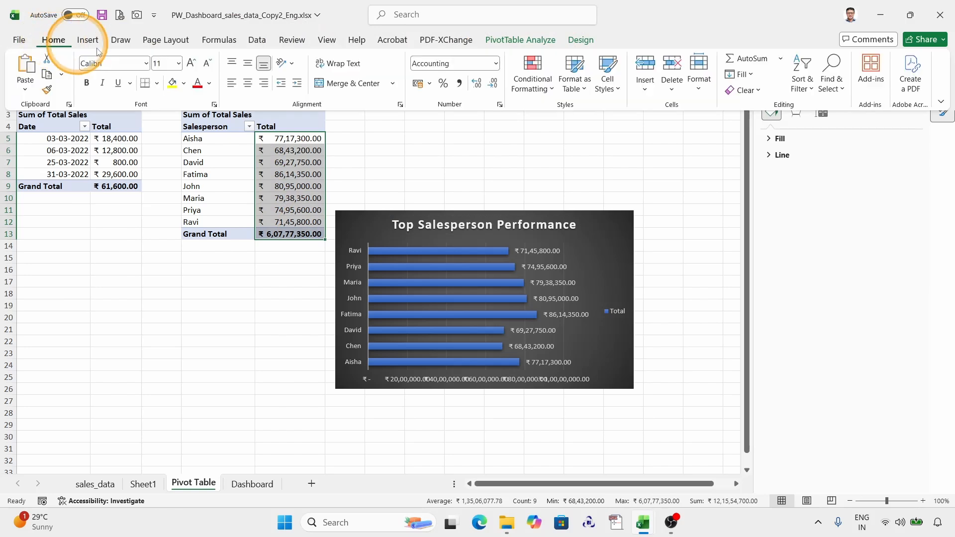
pyautogui.doubleClick(495, 87)
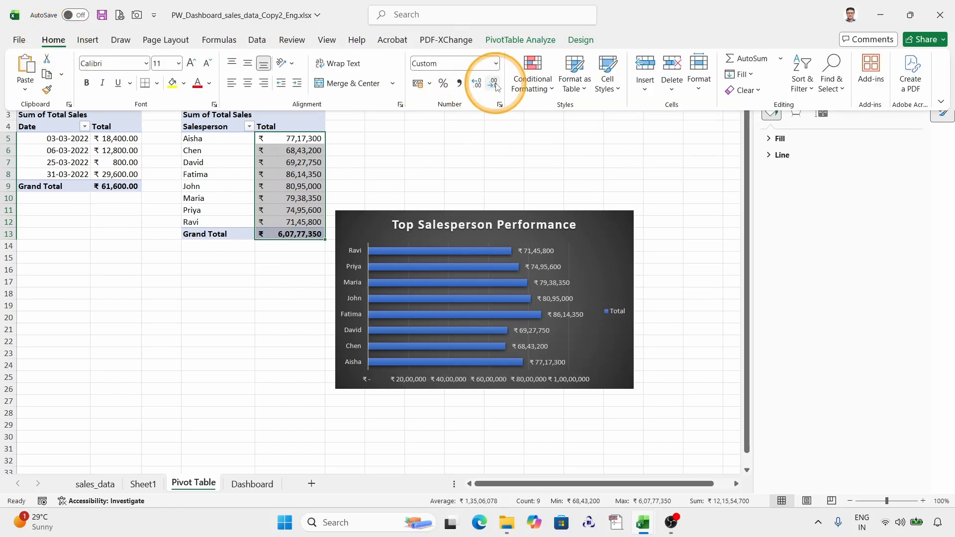
pyautogui.click(120, 140)
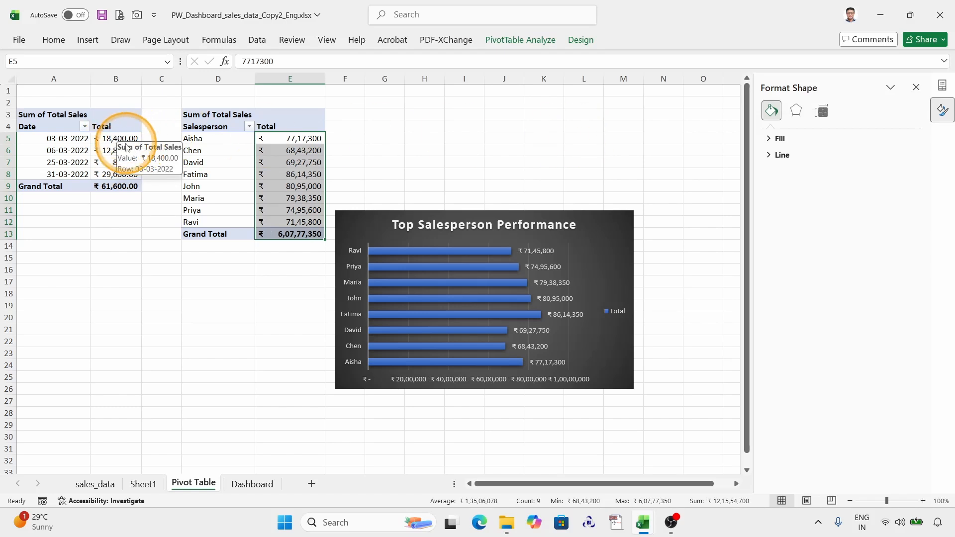
pyautogui.moveTo(119, 139); pyautogui.dragTo(116, 169)
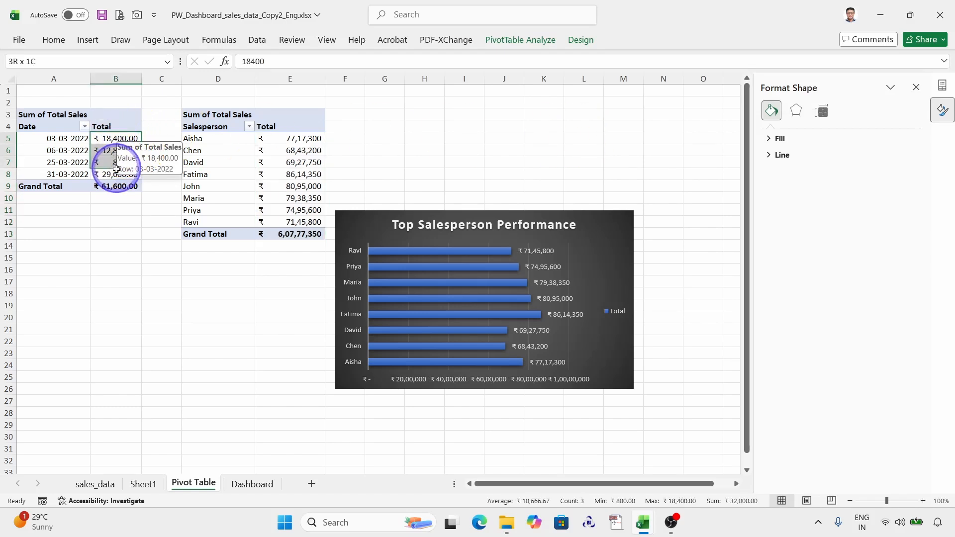
pyautogui.doubleClick(109, 138)
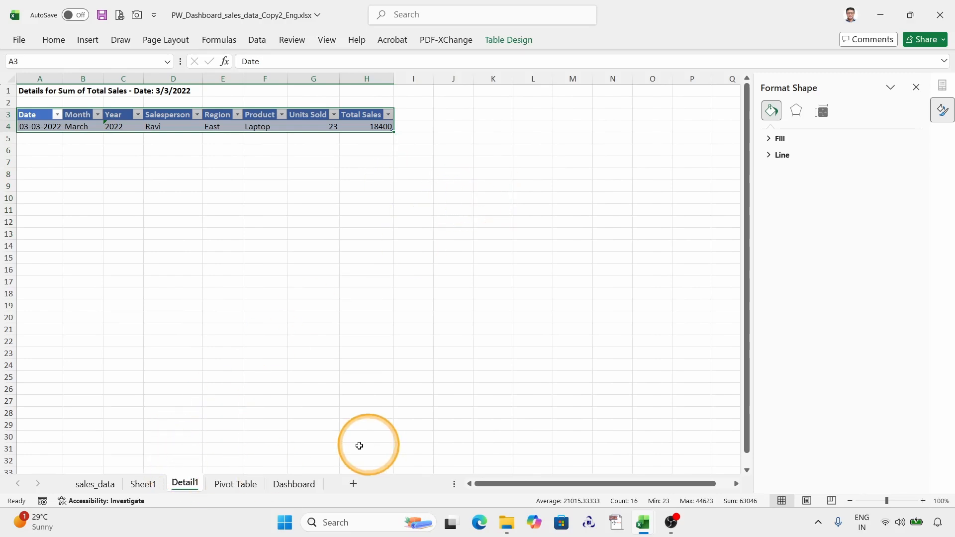
pyautogui.click(146, 485)
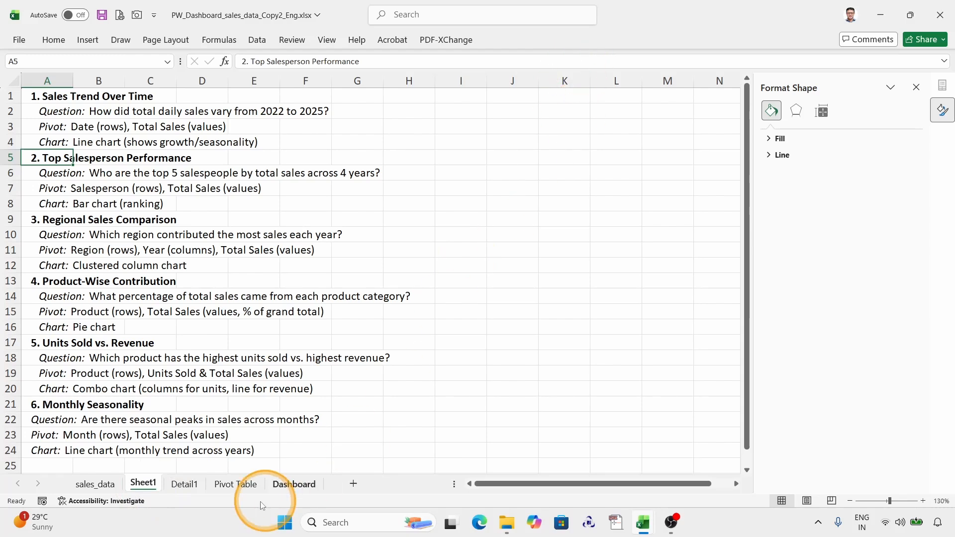
pyautogui.click(236, 483)
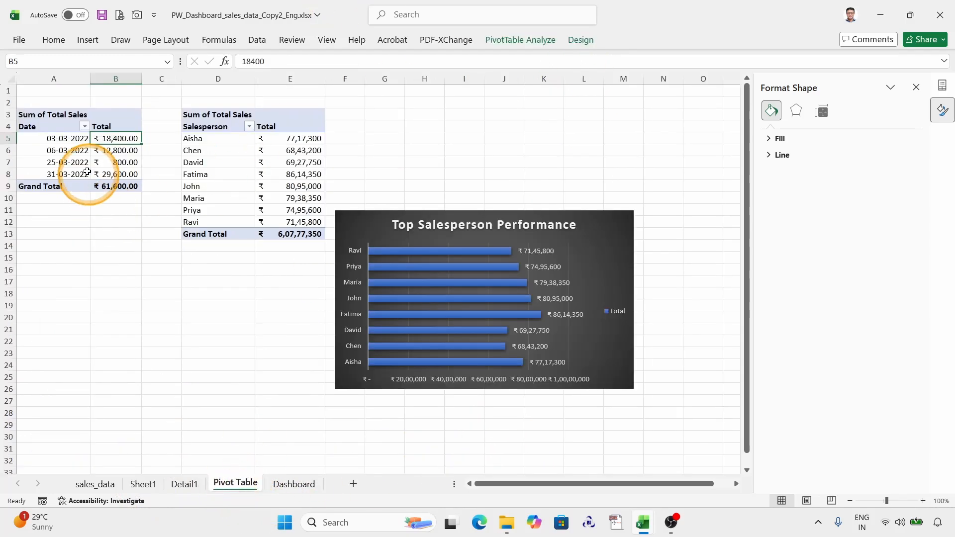
# - Remove the decimal places from the totals in the date PivotTable, including its Grand Total
pyautogui.moveTo(113, 137); pyautogui.dragTo(118, 182)
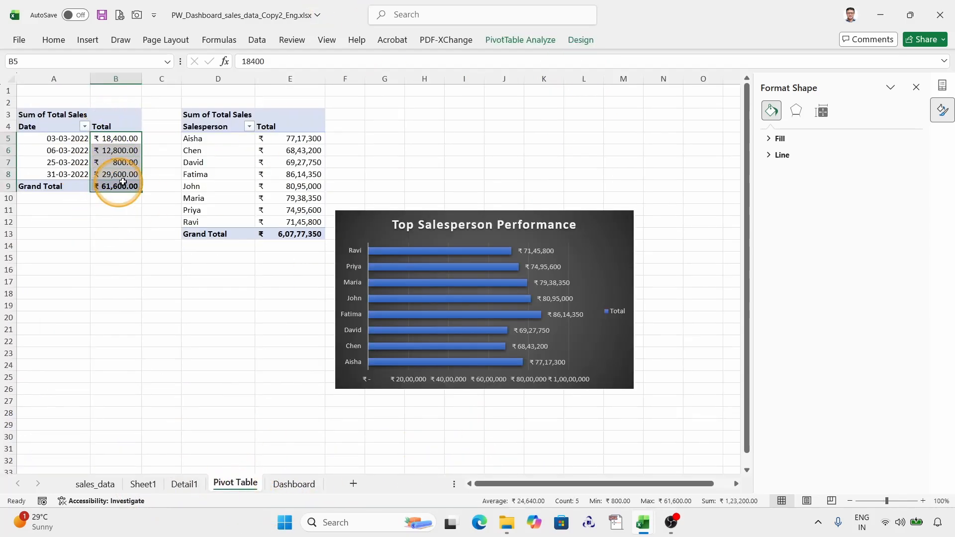
pyautogui.click(51, 40)
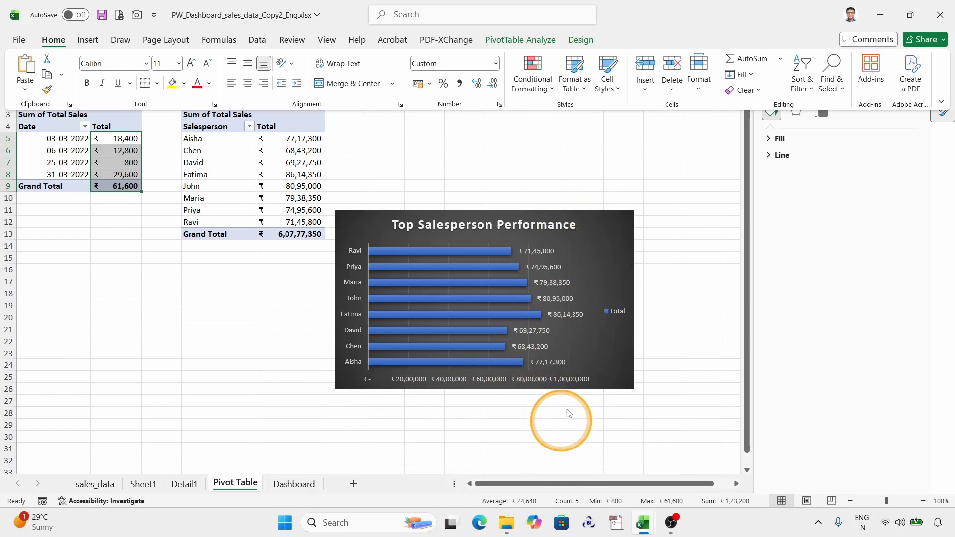
# - Move the Top Salesperson Performance chart to the Dashboard sheet and align it directly beside the Sales Trend Over Time chart
pyautogui.click(536, 212)
pyautogui.click(536, 213)
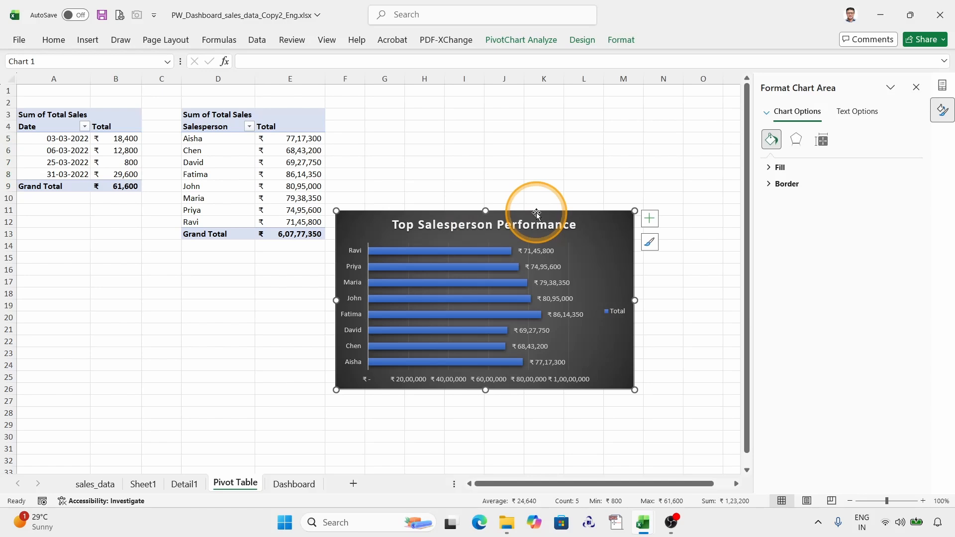
pyautogui.hotkey('ctrl', 'x')
pyautogui.click(294, 484)
pyautogui.click(375, 219)
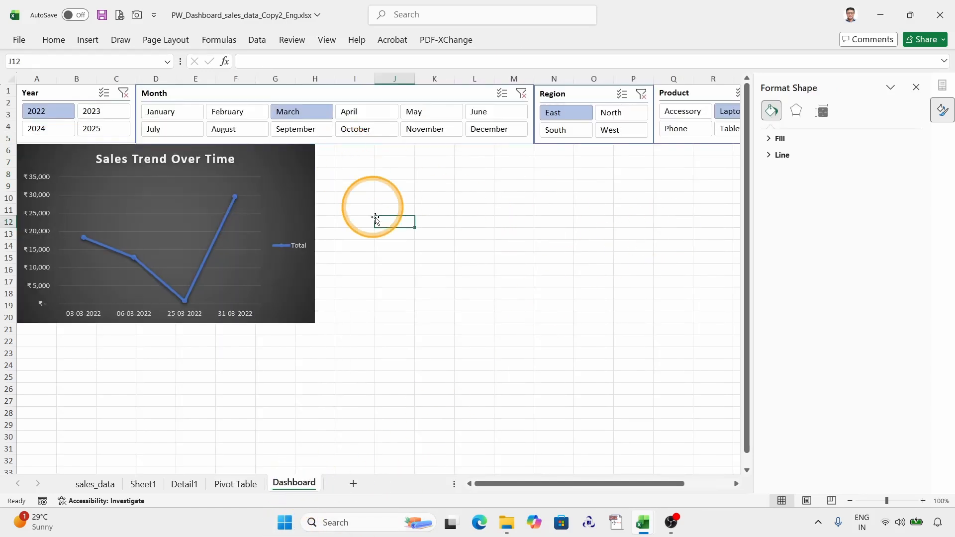
pyautogui.click(332, 153)
pyautogui.click(356, 154)
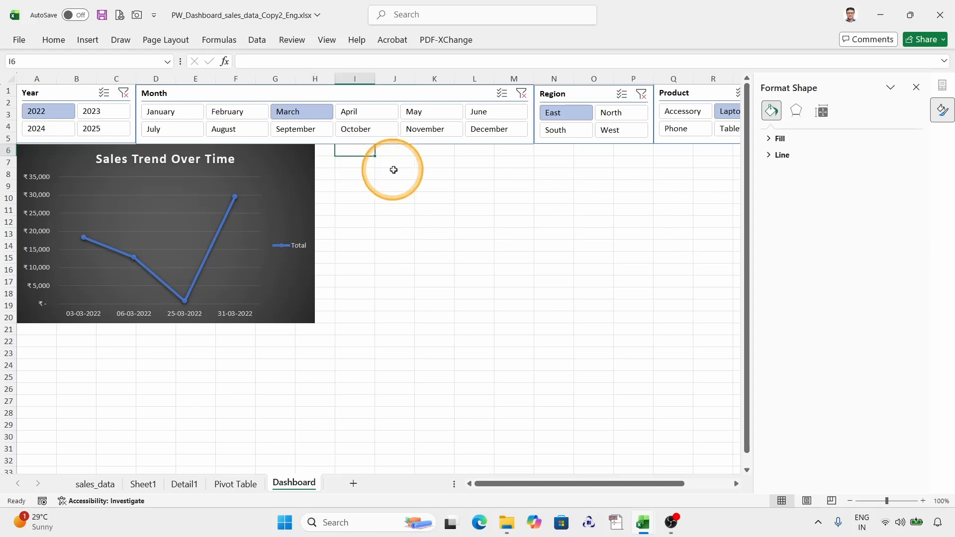
pyautogui.hotkey('ctrl', 'v')
pyautogui.moveTo(539, 153); pyautogui.dragTo(517, 145)
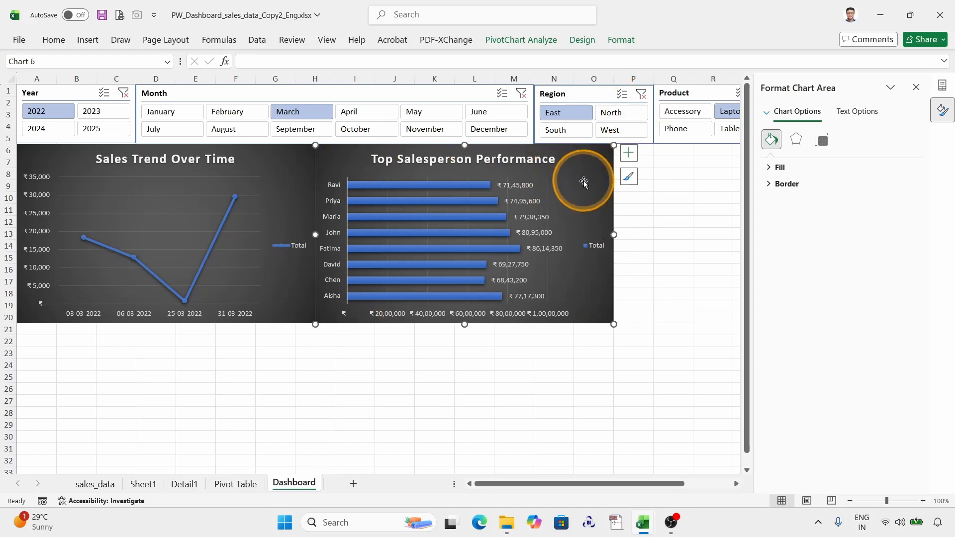
# - Review which PivotTables the Year slicer is connected to, without changing the report connections
pyautogui.click(522, 44)
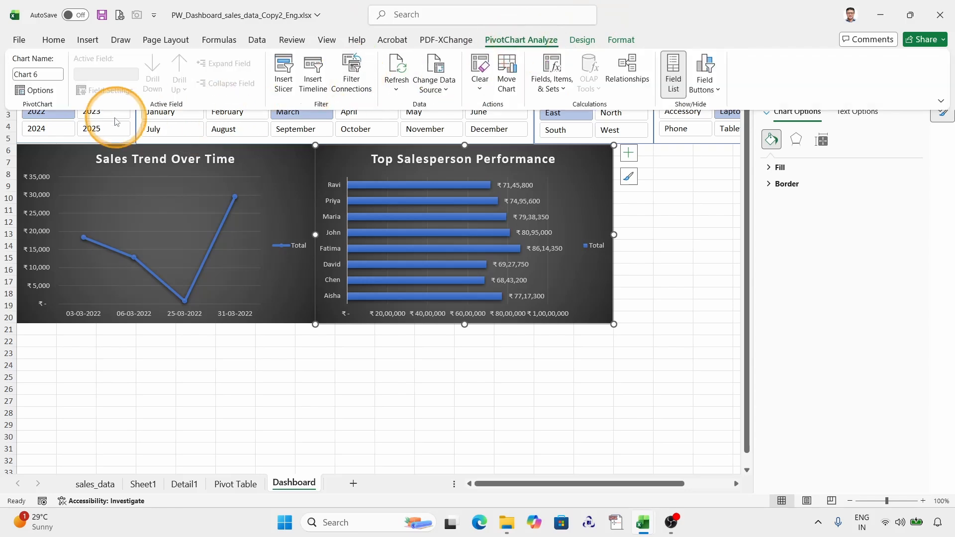
pyautogui.click(119, 131)
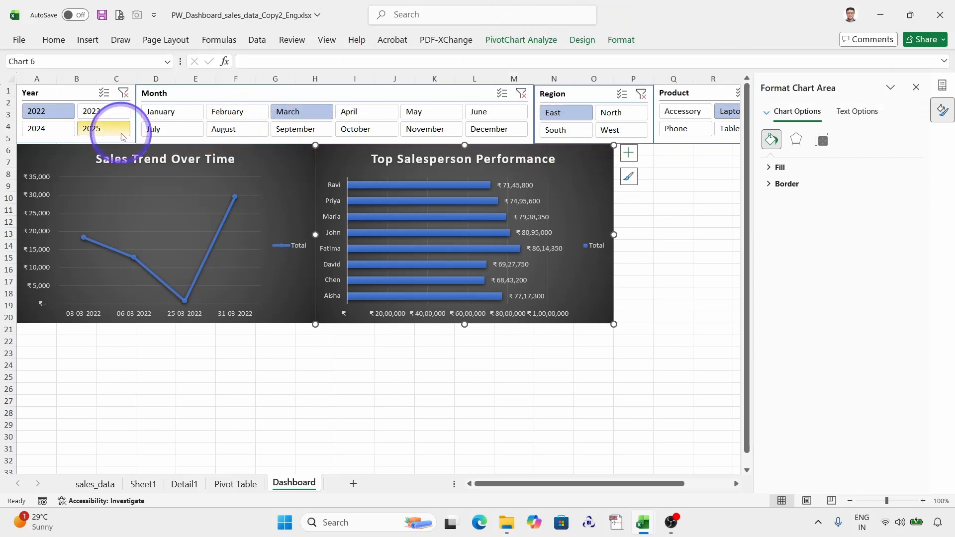
pyautogui.click(128, 136)
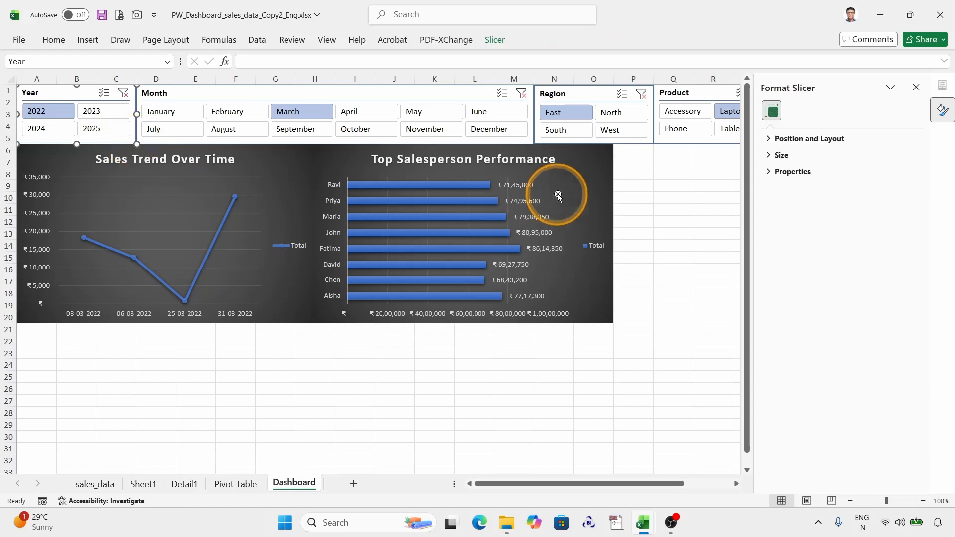
pyautogui.click(494, 40)
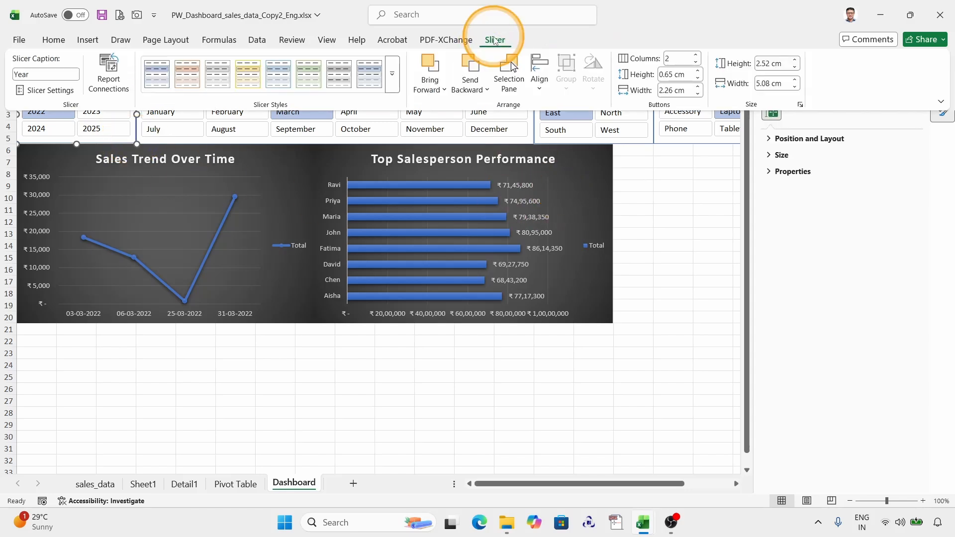
pyautogui.click(109, 82)
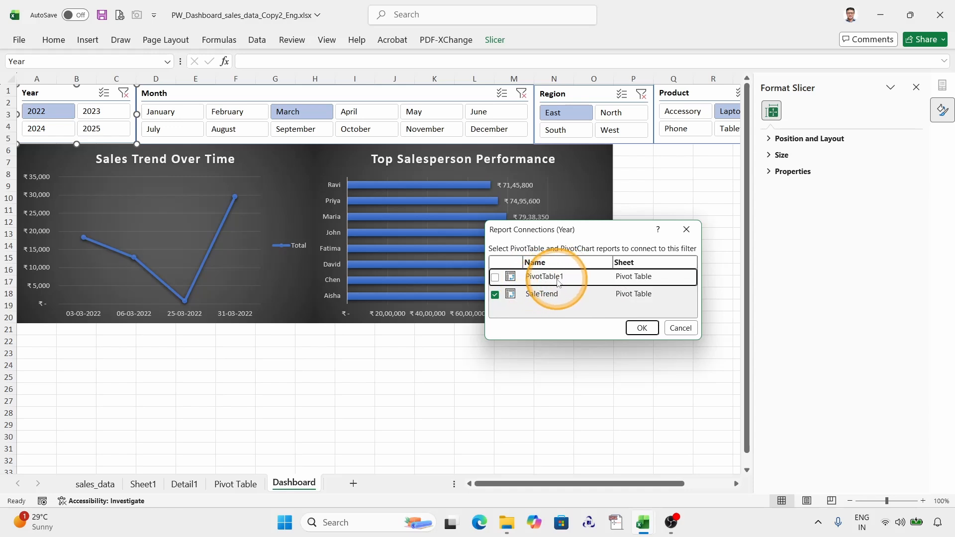
pyautogui.click(680, 328)
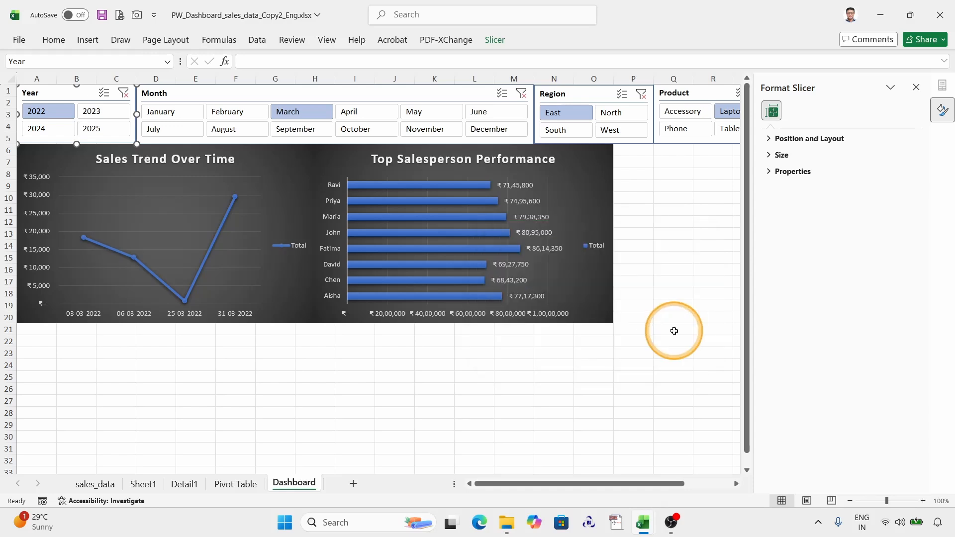
# - Rename the salesperson PivotTable on the Pivot Table sheet as SalesPerson
pyautogui.click(235, 483)
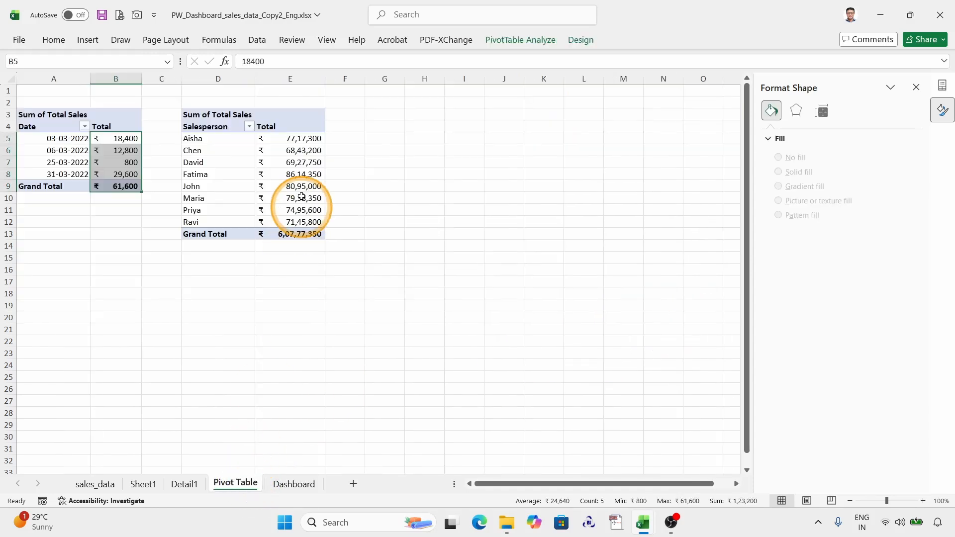
pyautogui.click(301, 115)
pyautogui.click(528, 43)
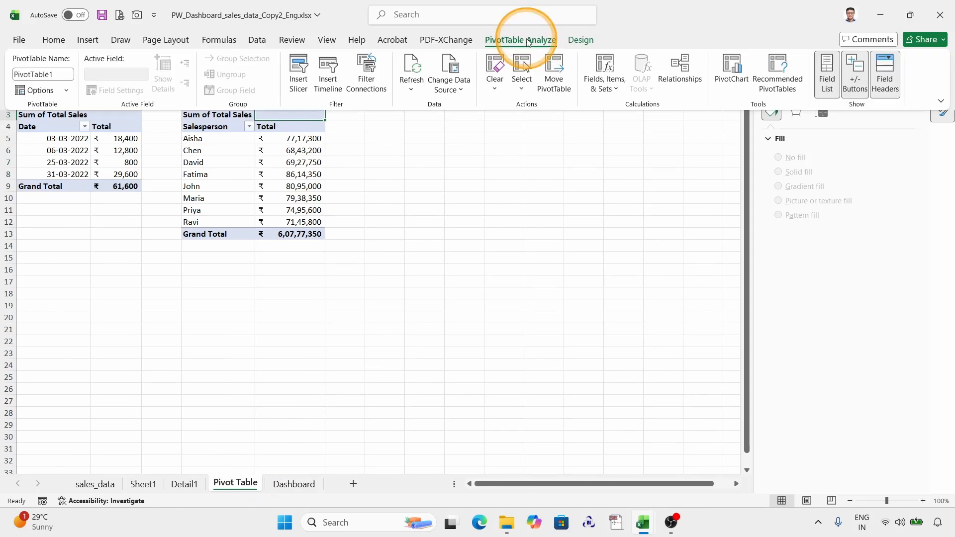
pyautogui.click(54, 72)
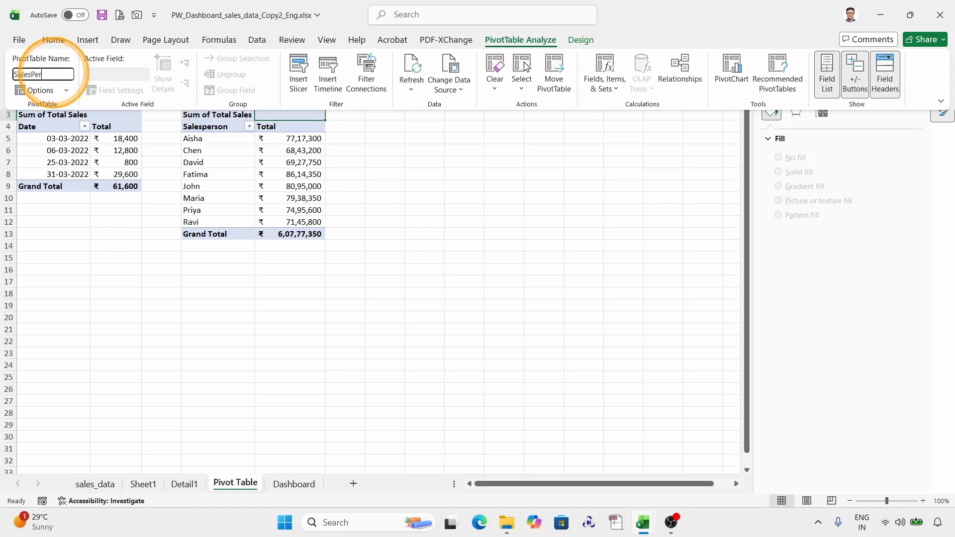
pyautogui.write('son')
pyautogui.press('Return')
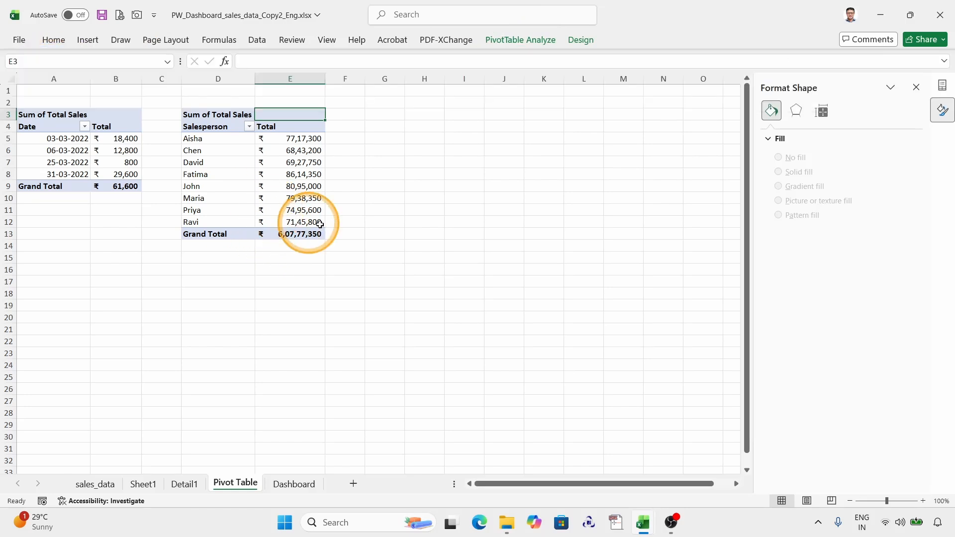
# - Name the Top Salesperson Performance chart on the Dashboard sheet Salesperson
pyautogui.click(297, 492)
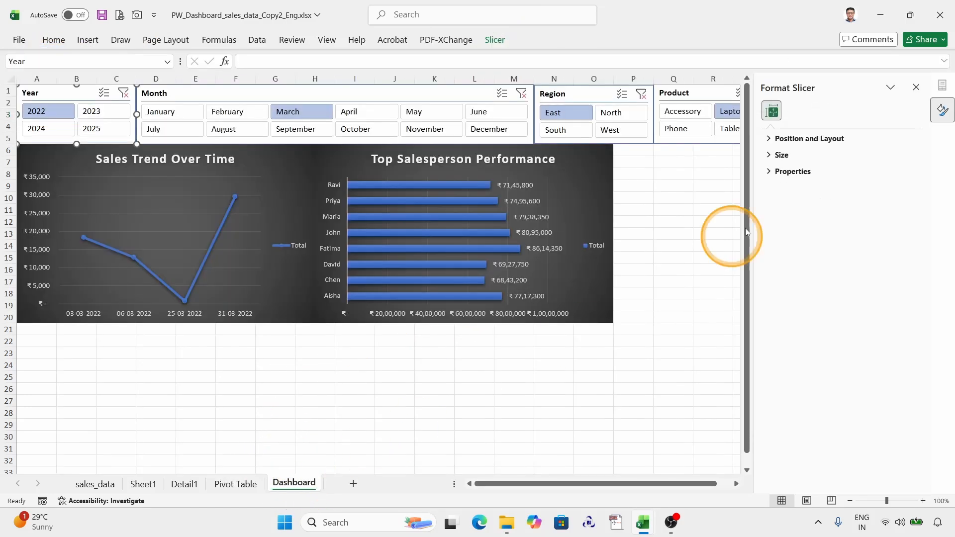
pyautogui.click(598, 189)
pyautogui.click(559, 44)
pyautogui.click(55, 71)
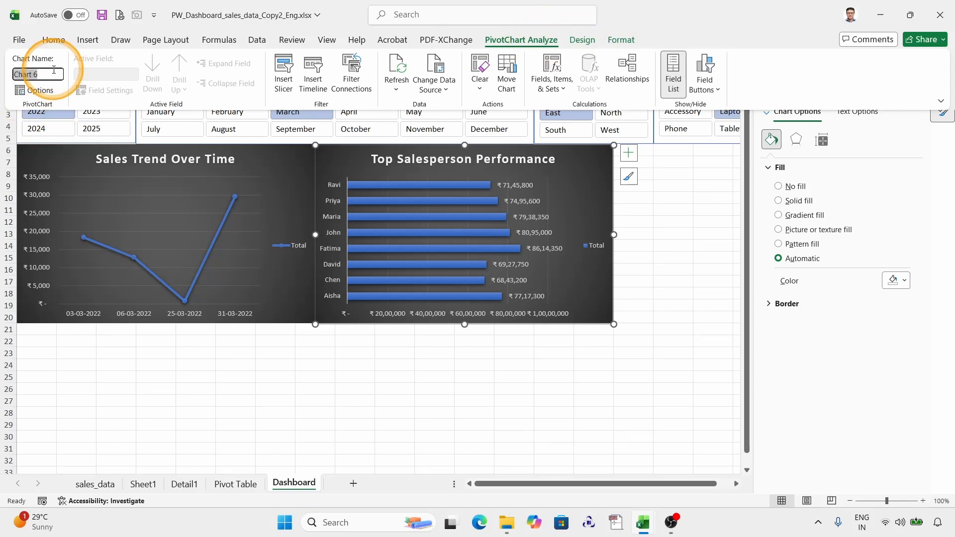
pyautogui.write('Salesper')
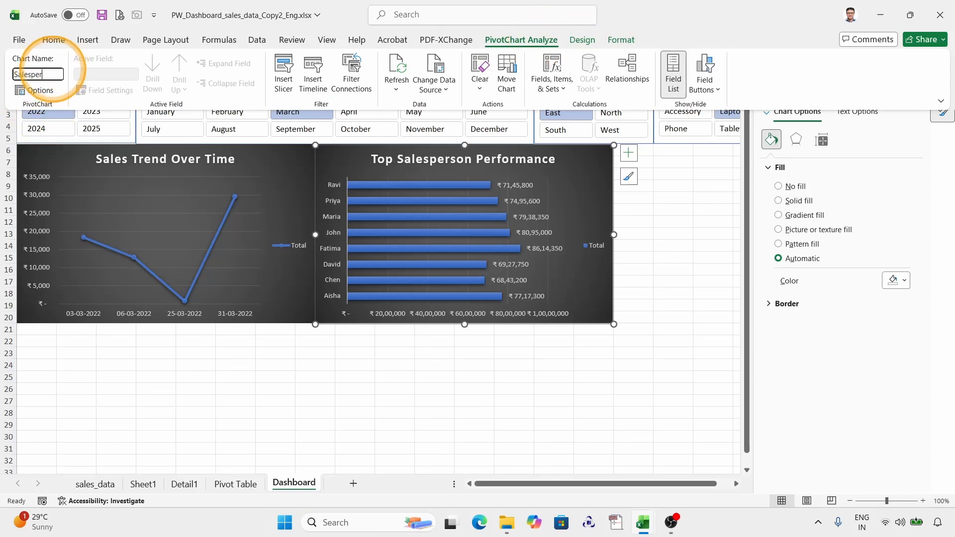
pyautogui.write('son')
pyautogui.press('Return')
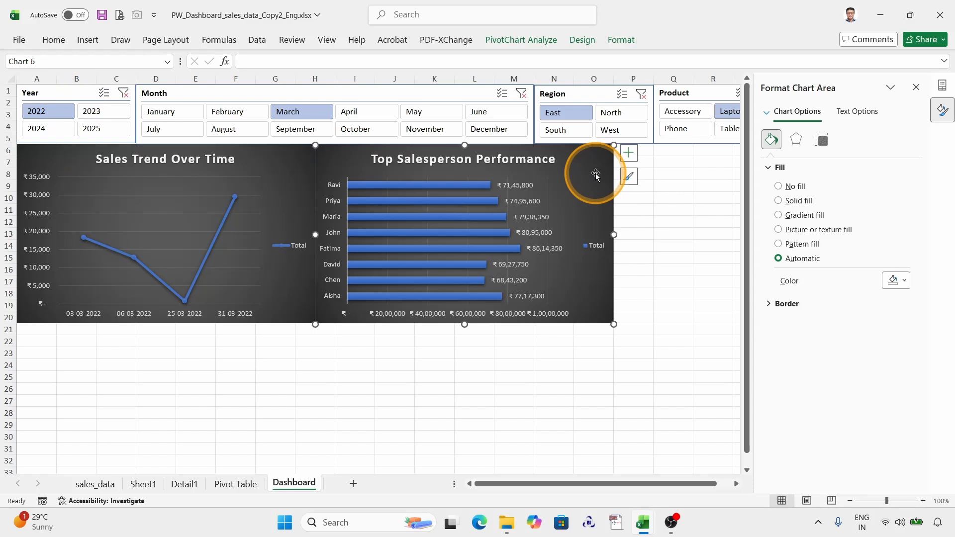
# - Connect the Top Salesperson Performance chart to the Month, Product, Region and Year slicers
pyautogui.click(531, 45)
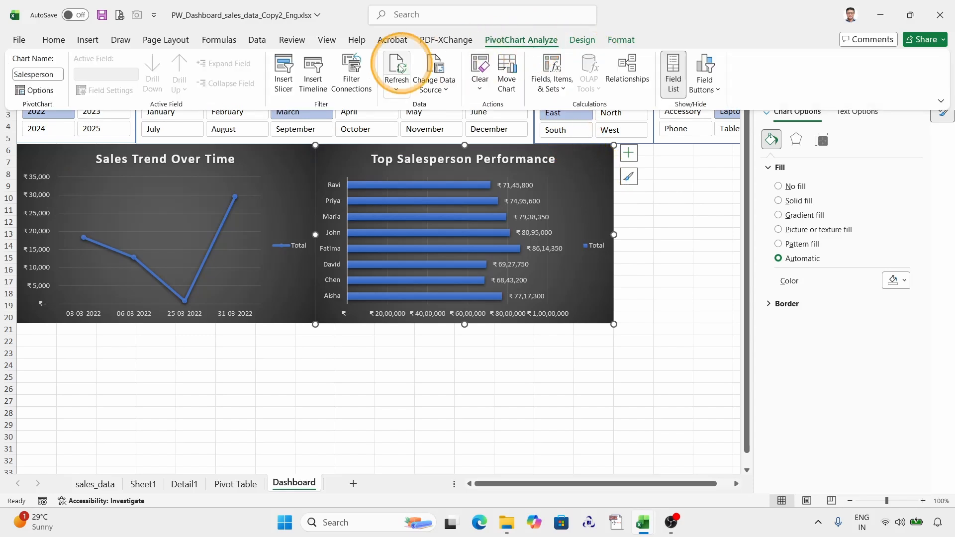
pyautogui.click(352, 73)
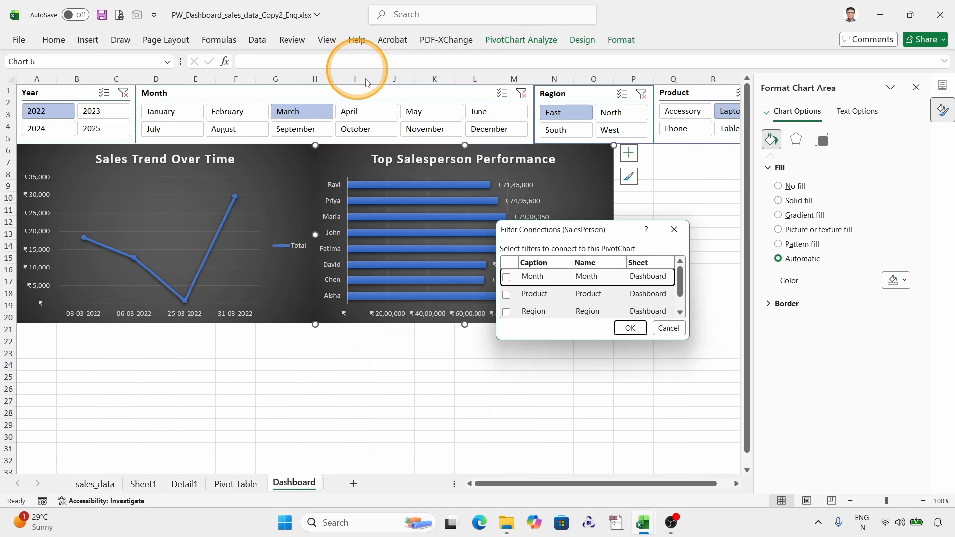
pyautogui.click(507, 278)
pyautogui.click(507, 296)
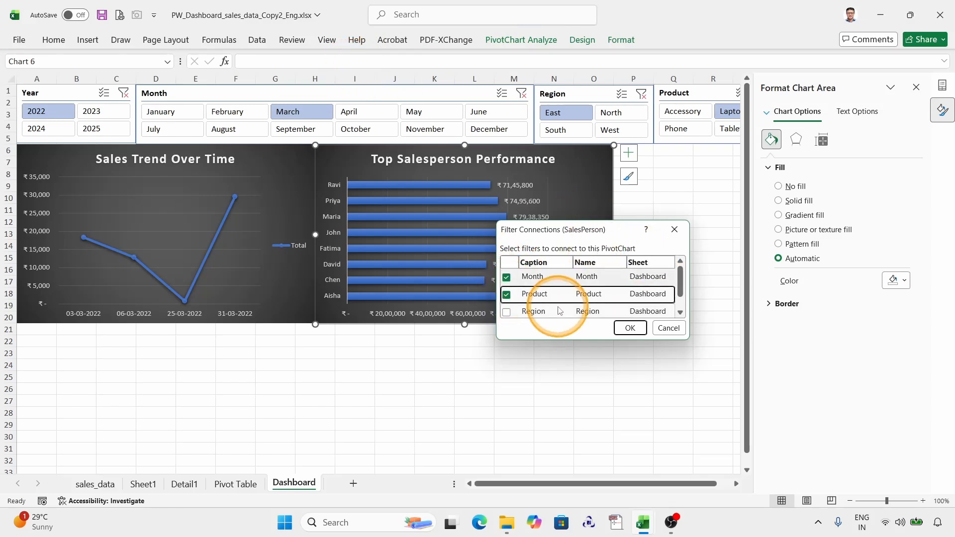
pyautogui.click(507, 312)
pyautogui.click(507, 308)
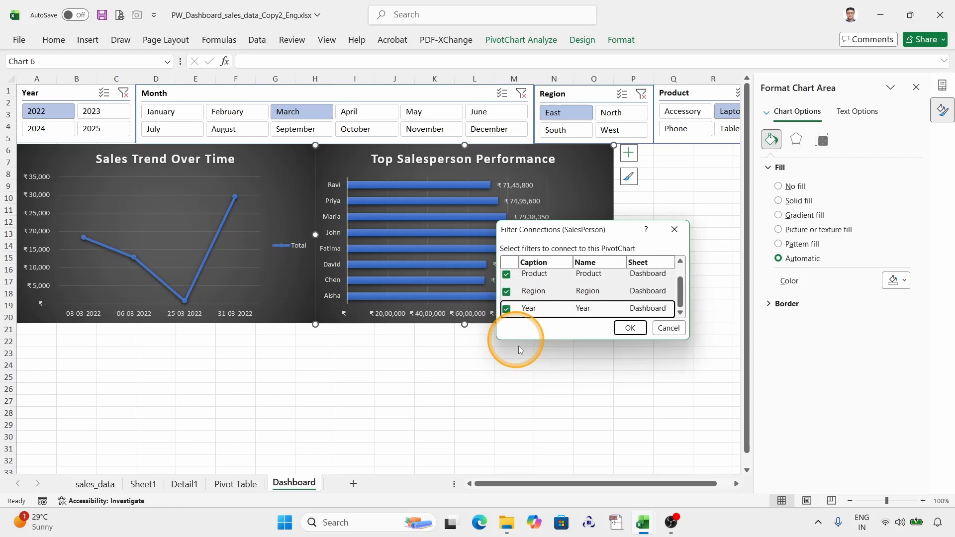
pyautogui.click(630, 328)
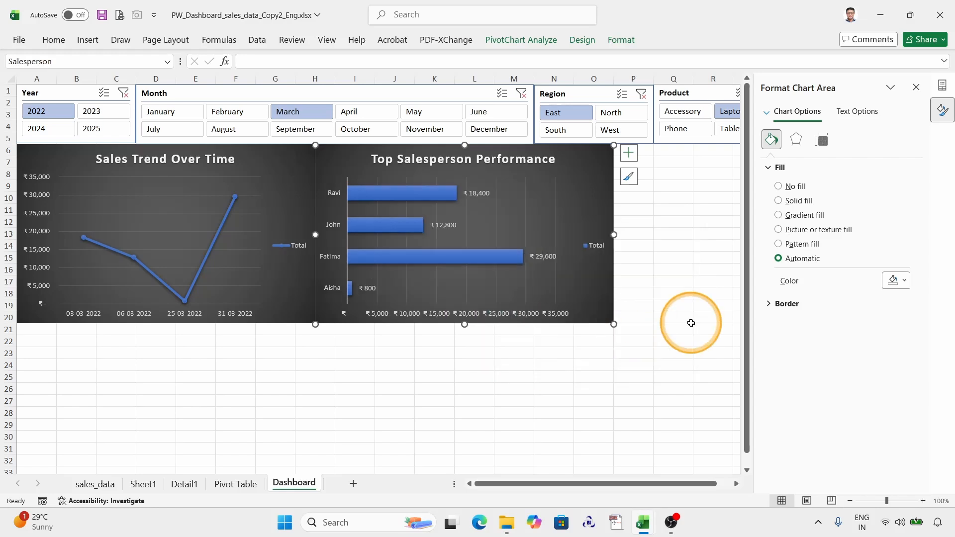
# - Test the Year slicer with 2023 and clear the filters of the Year, Month, Region and Product slicers
pyautogui.click(94, 113)
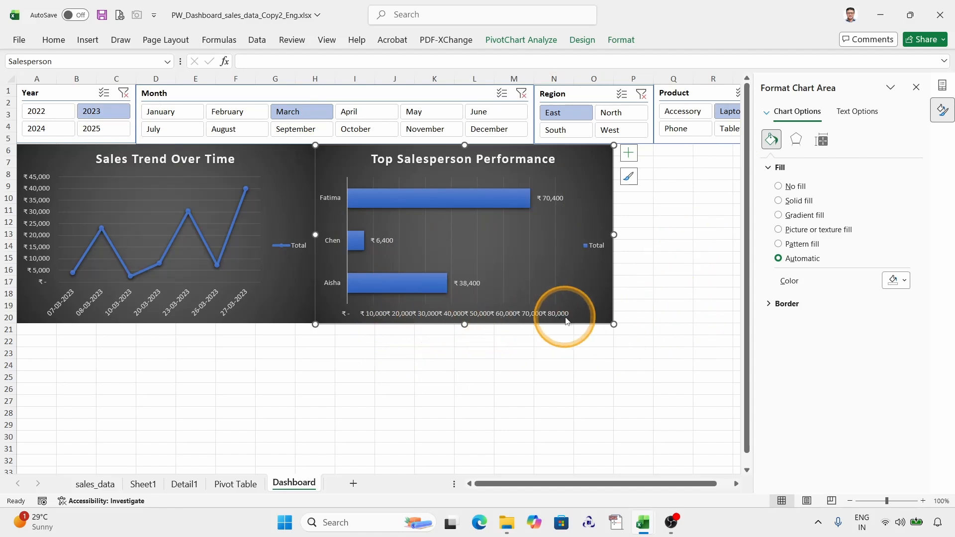
pyautogui.click(123, 94)
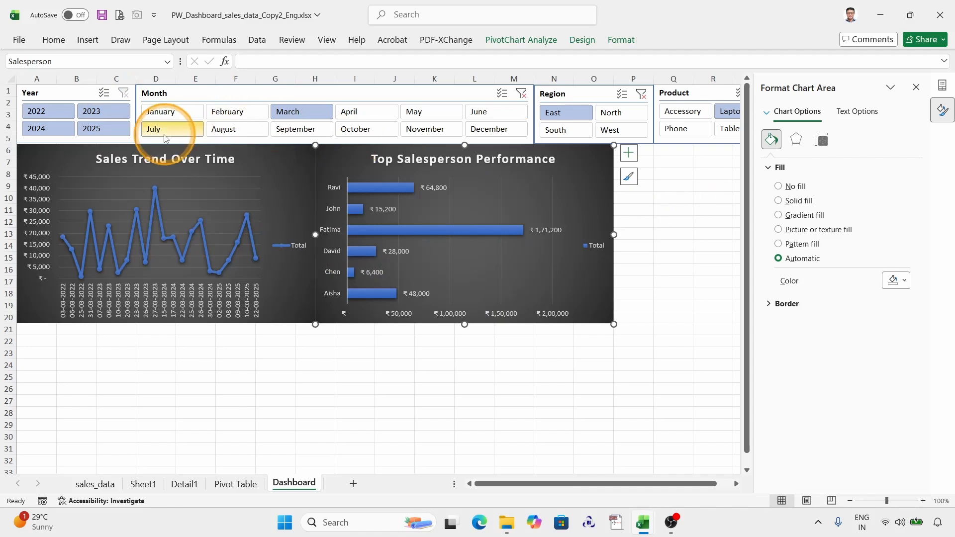
pyautogui.click(522, 94)
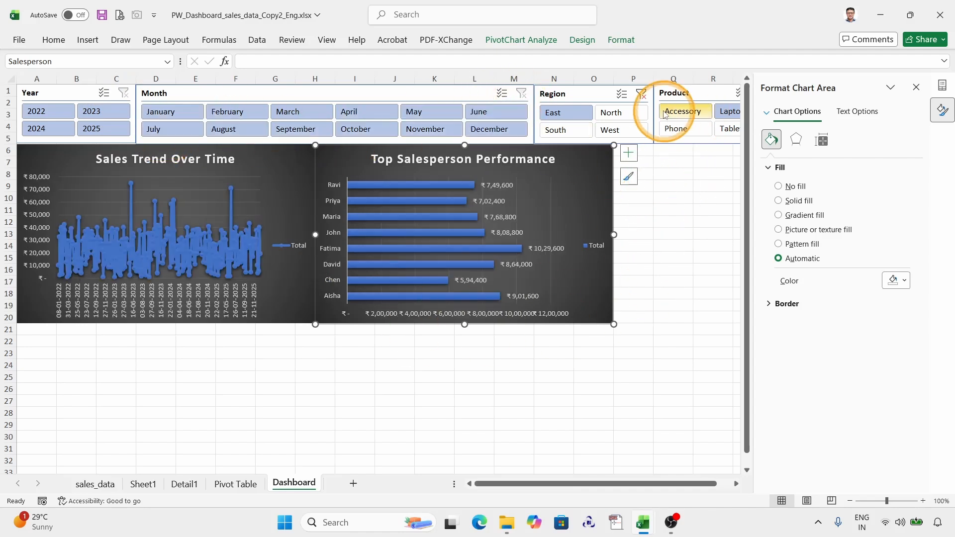
pyautogui.click(642, 94)
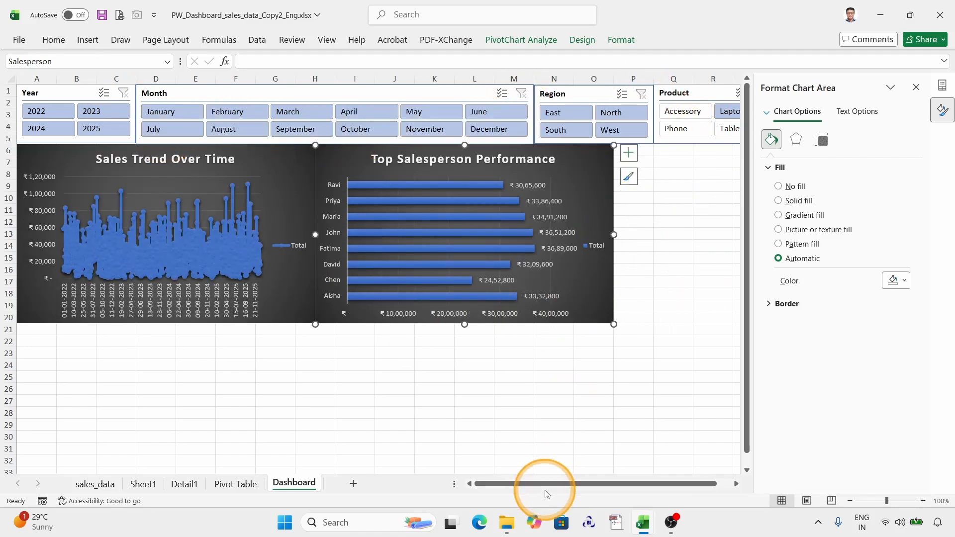
pyautogui.moveTo(546, 485); pyautogui.dragTo(647, 483)
pyautogui.click(721, 93)
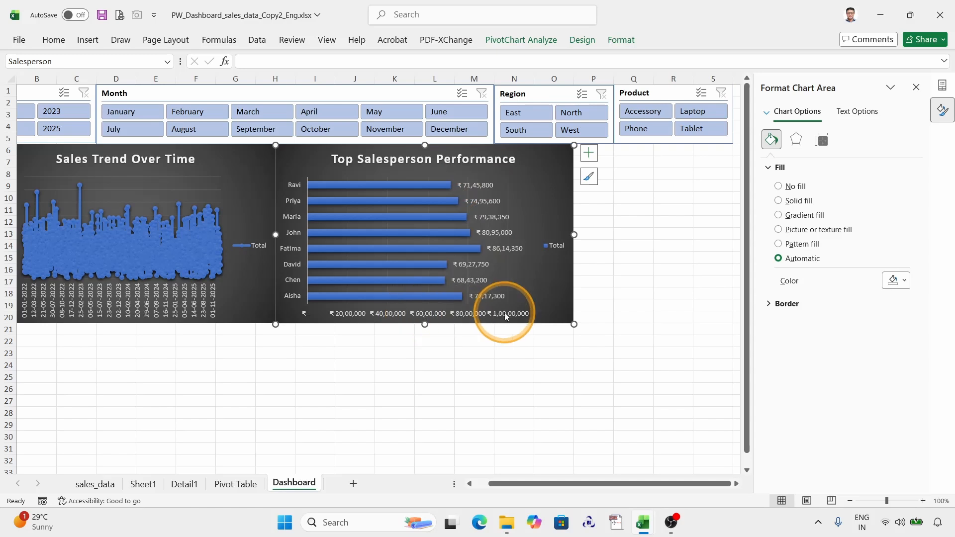
# - Set the display units of the value axis on the Top Salesperson Performance chart to Thousands
pyautogui.click(447, 318)
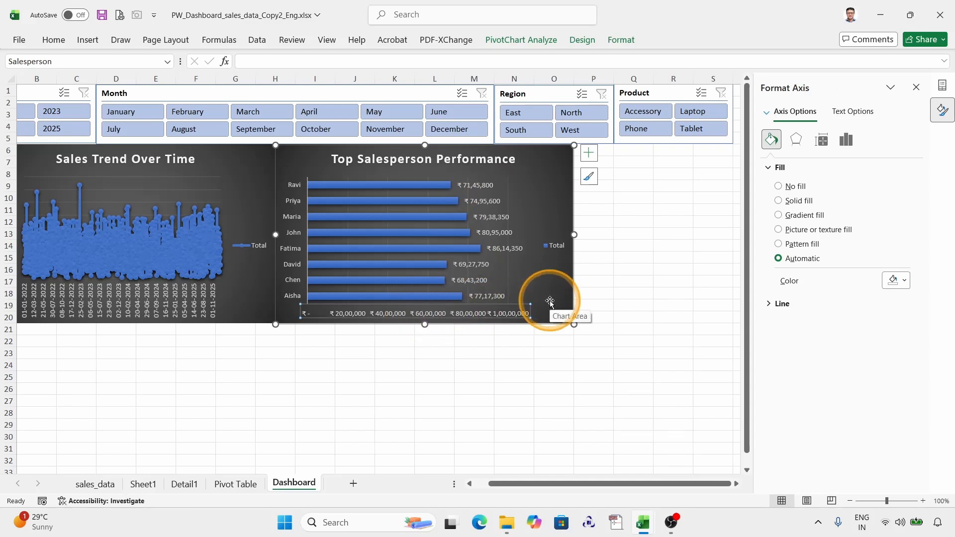
pyautogui.click(854, 148)
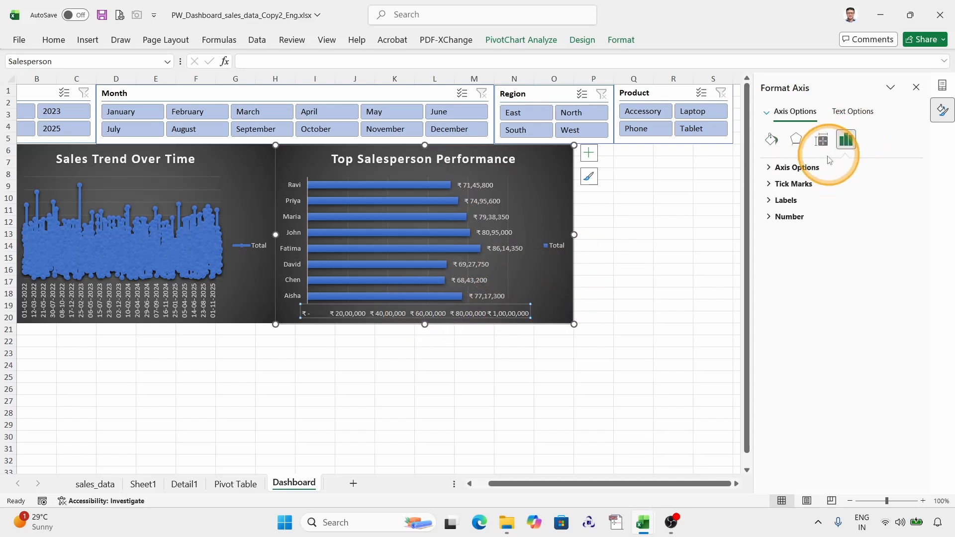
pyautogui.click(767, 168)
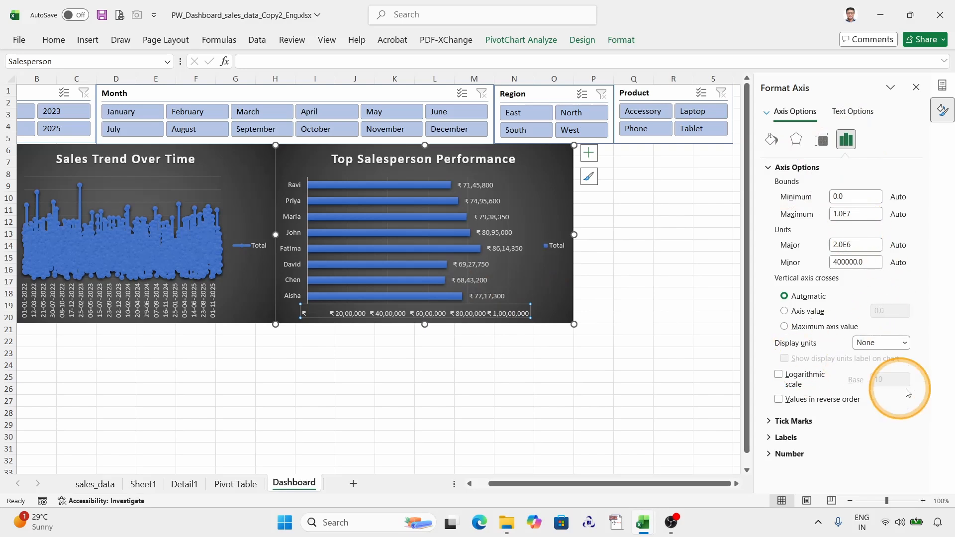
pyautogui.click(905, 343)
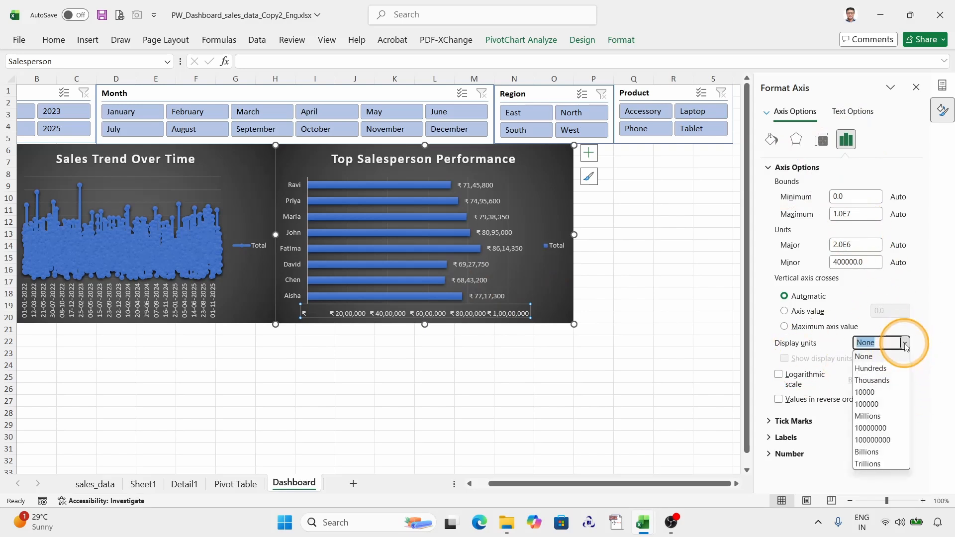
pyautogui.click(875, 380)
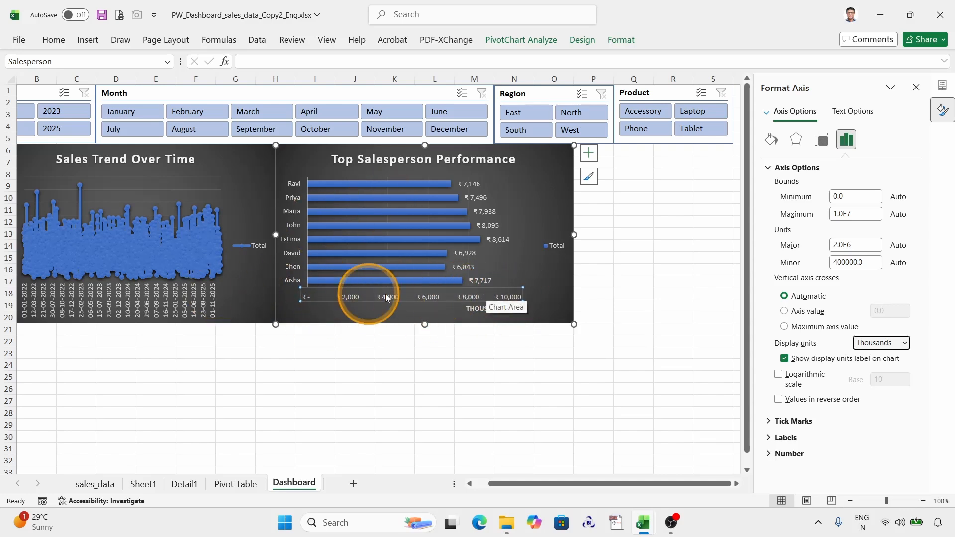
# - Filter the dashboard charts to February 2023 with the Year and Month slicers
pyautogui.click(74, 112)
pyautogui.click(191, 111)
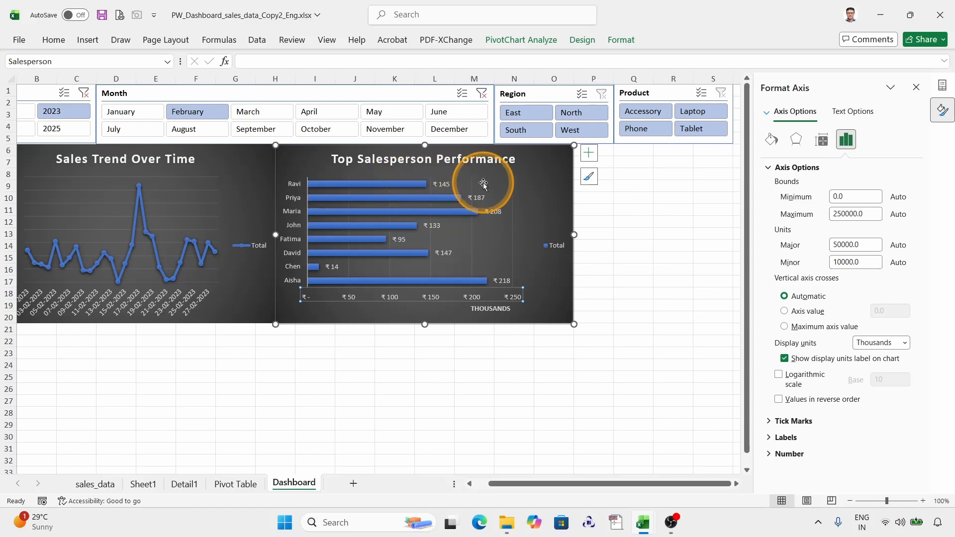
# - Sort the salesperson PivotTable's totals on the Pivot Table sheet from smallest to largest and return to the Dashboard sheet
pyautogui.click(235, 490)
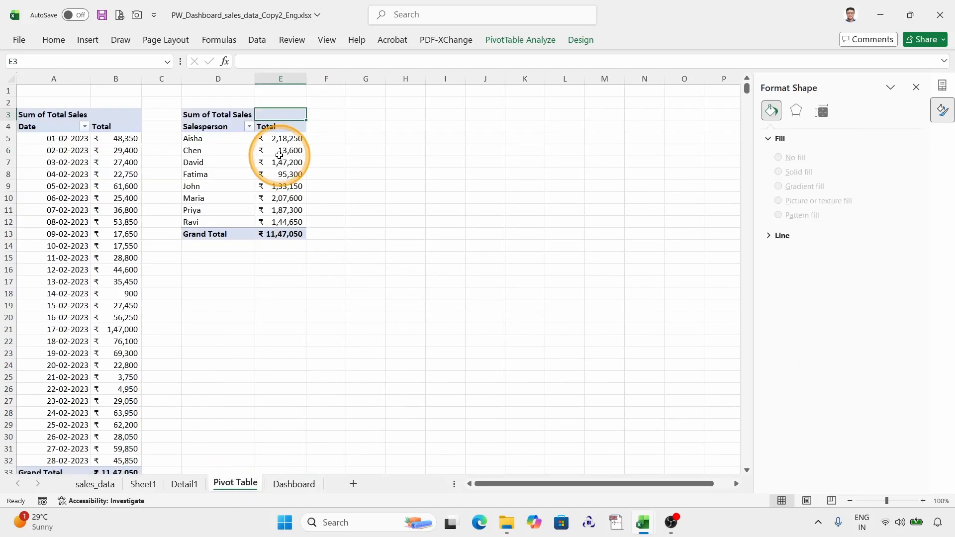
pyautogui.click(284, 138)
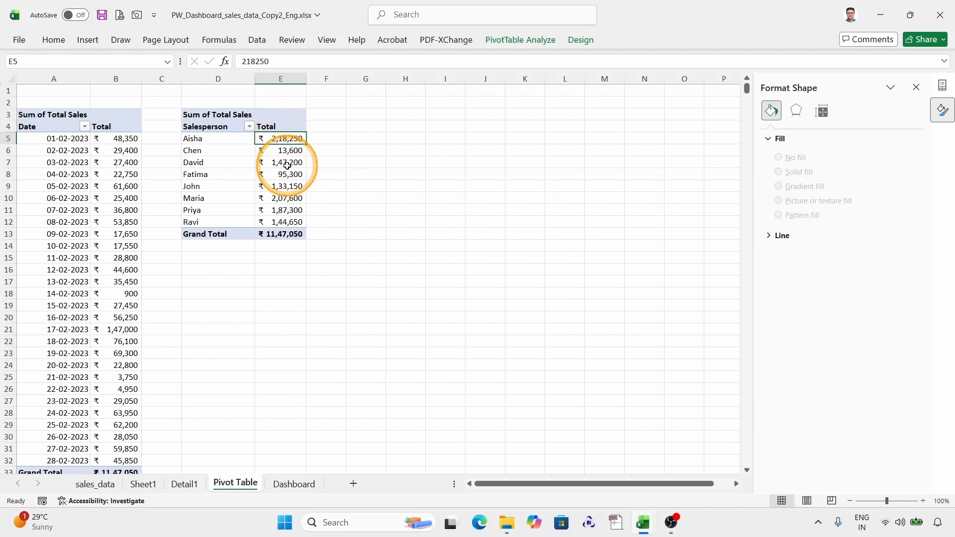
pyautogui.rightClick(284, 140)
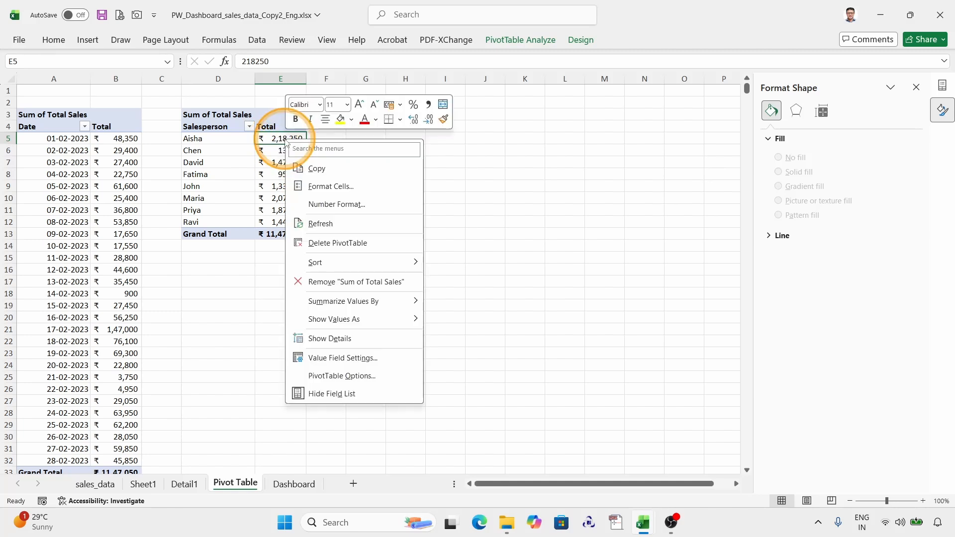
pyautogui.moveTo(321, 268)
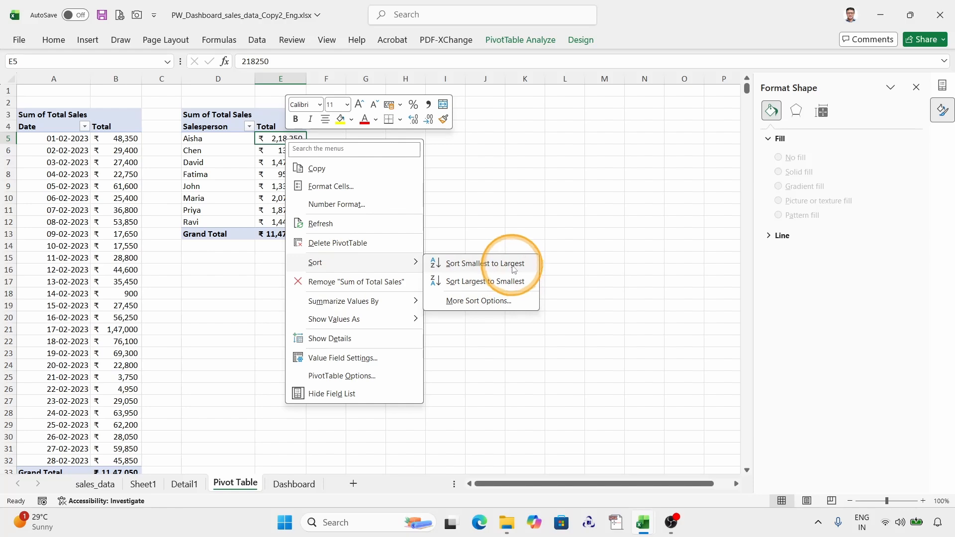
pyautogui.click(474, 269)
pyautogui.click(302, 487)
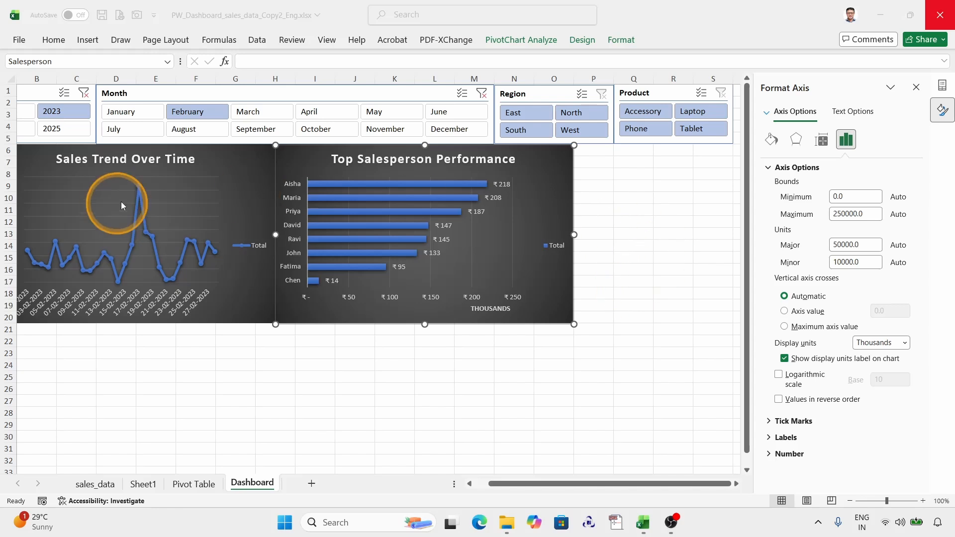
# - Close the axis formatting and PivotChart field panes on the Dashboard sheet
pyautogui.click(918, 86)
pyautogui.click(916, 88)
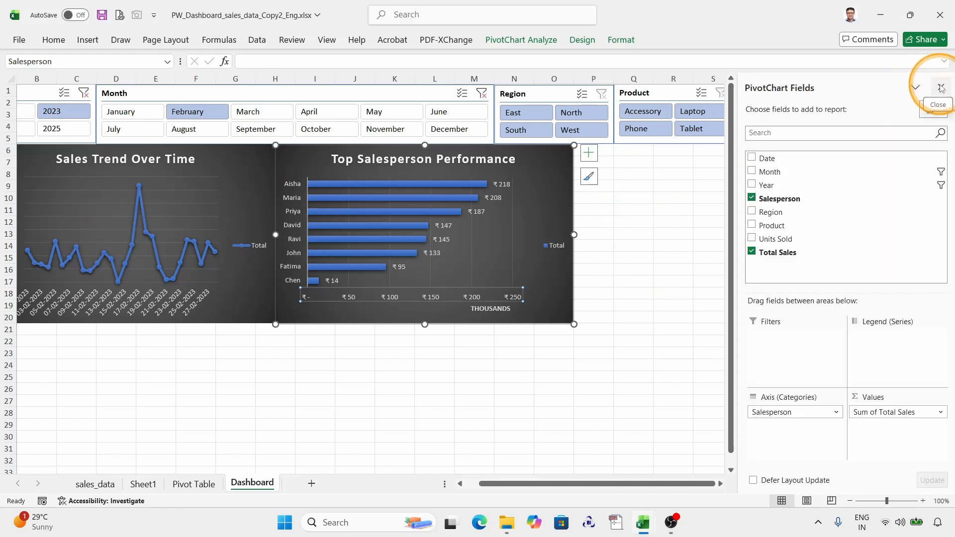
pyautogui.click(939, 88)
# - Check the Regional Sales Comparison plan on Sheet1 and create a PivotTable from Table1 at cell G3 of the Pivot Table sheet
pyautogui.click(143, 484)
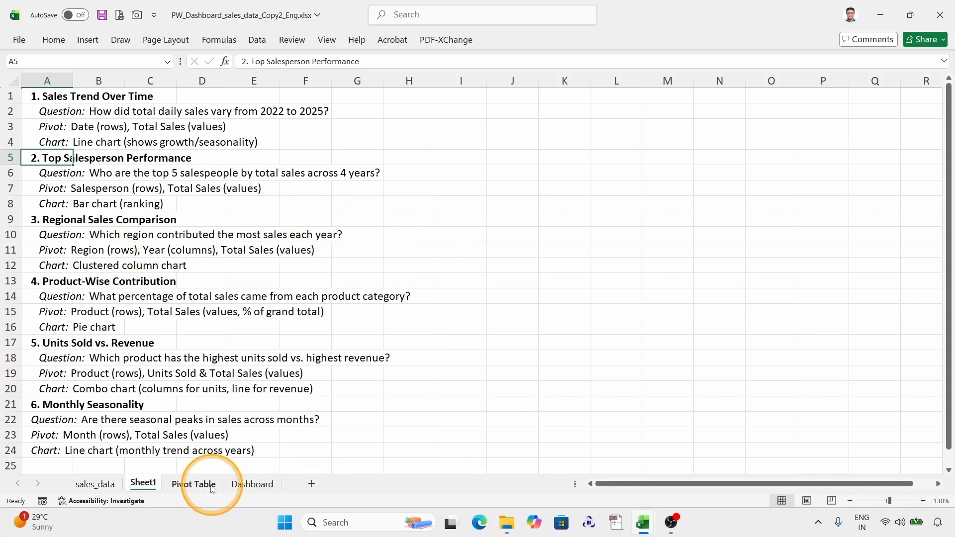
pyautogui.click(95, 484)
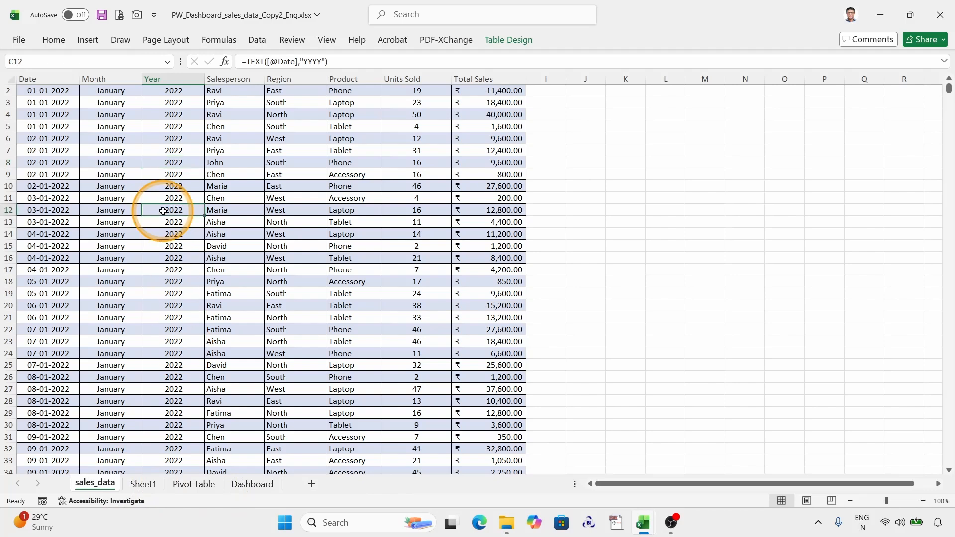
pyautogui.click(87, 41)
pyautogui.click(20, 70)
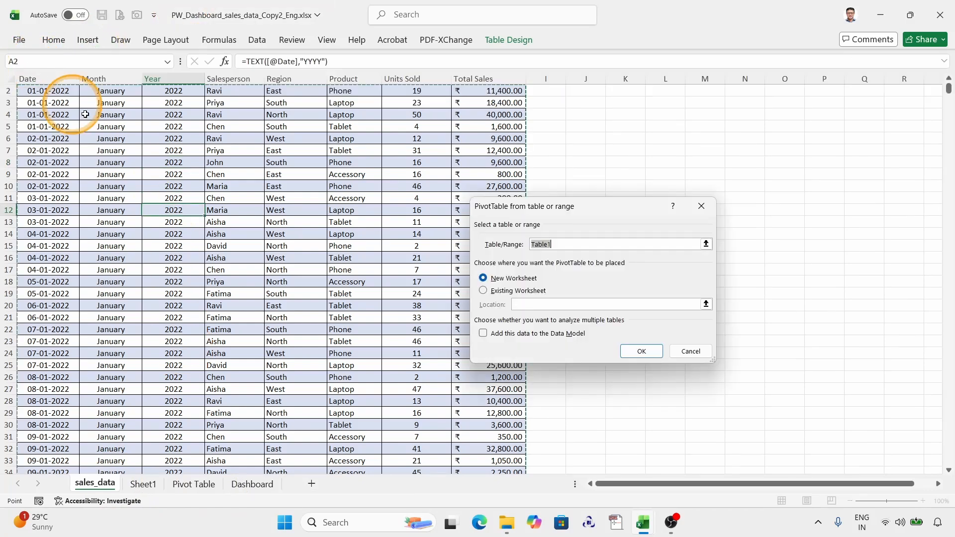
pyautogui.click(483, 292)
pyautogui.click(706, 304)
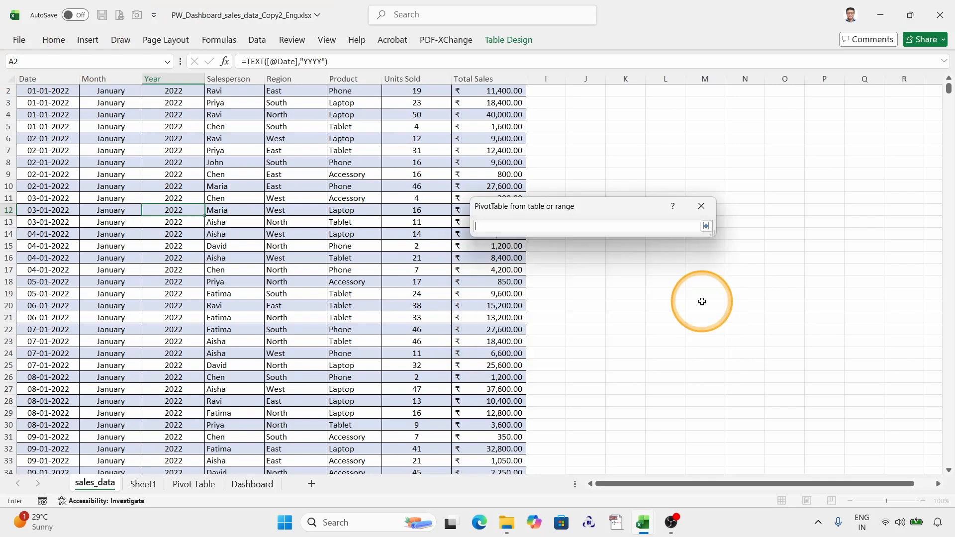
pyautogui.click(189, 485)
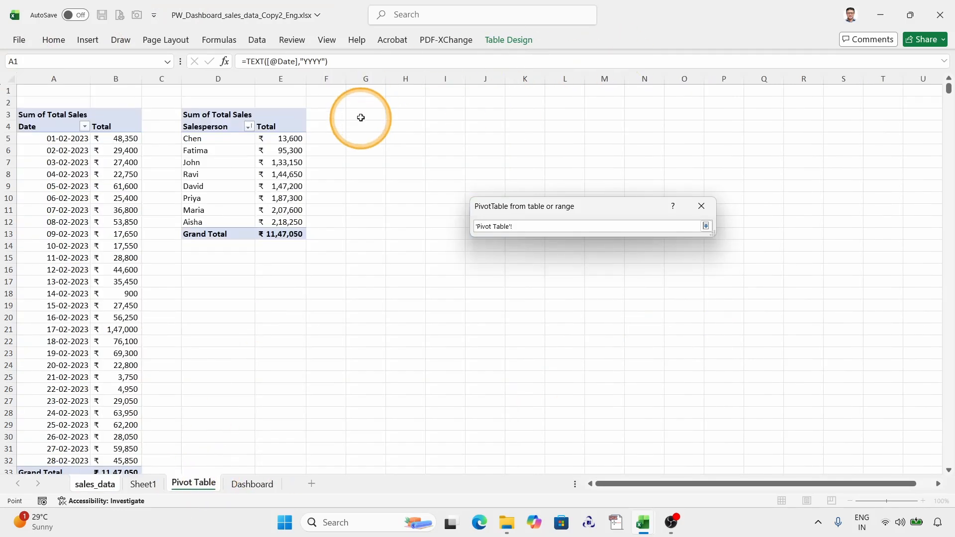
pyautogui.click(706, 226)
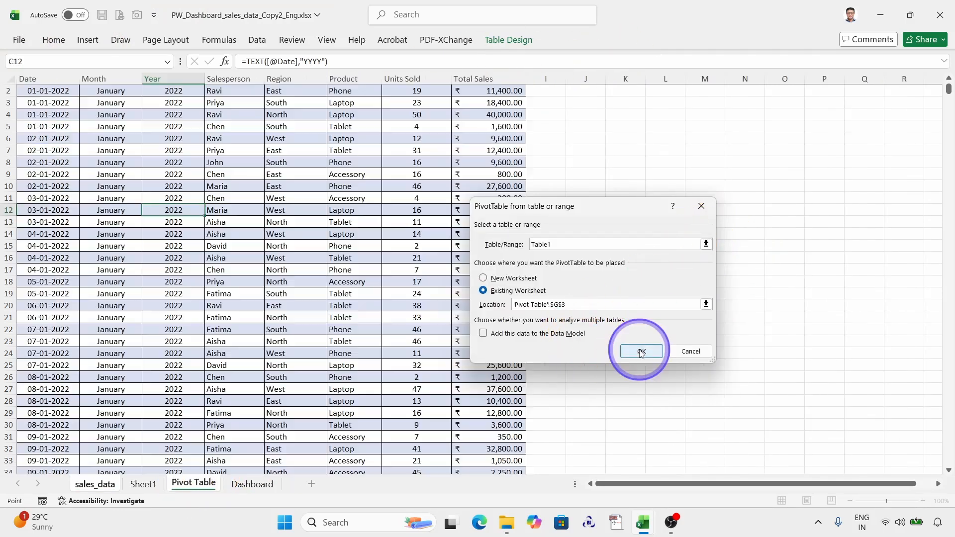
pyautogui.click(700, 347)
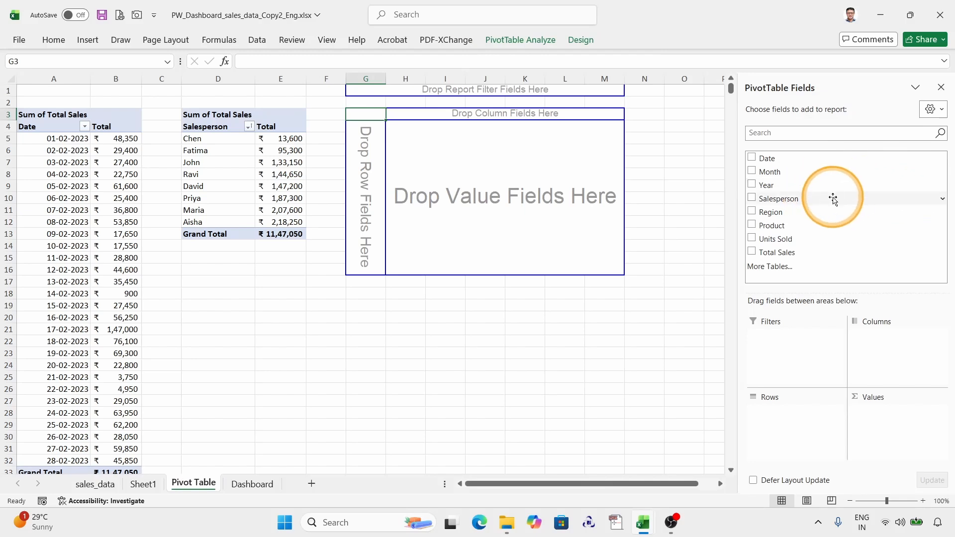
# - Lay out the new PivotTable with Region as rows, Year as columns and Total Sales as values
pyautogui.moveTo(901, 213); pyautogui.dragTo(374, 150)
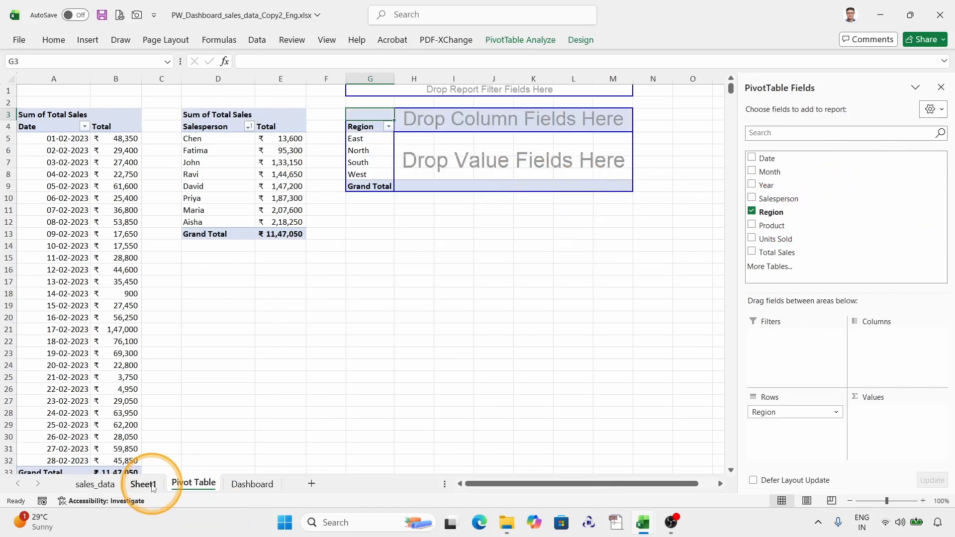
pyautogui.moveTo(764, 189); pyautogui.dragTo(434, 120)
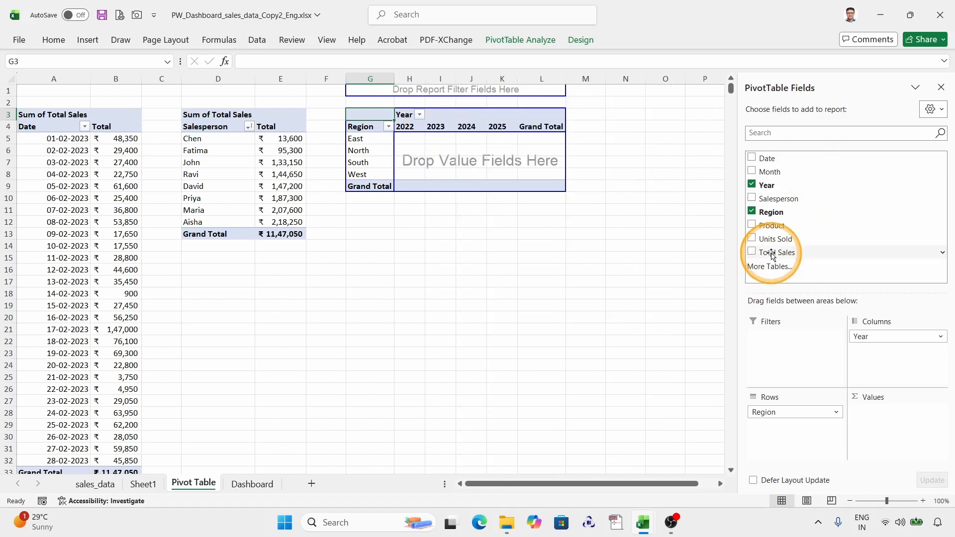
pyautogui.moveTo(772, 253); pyautogui.dragTo(535, 169)
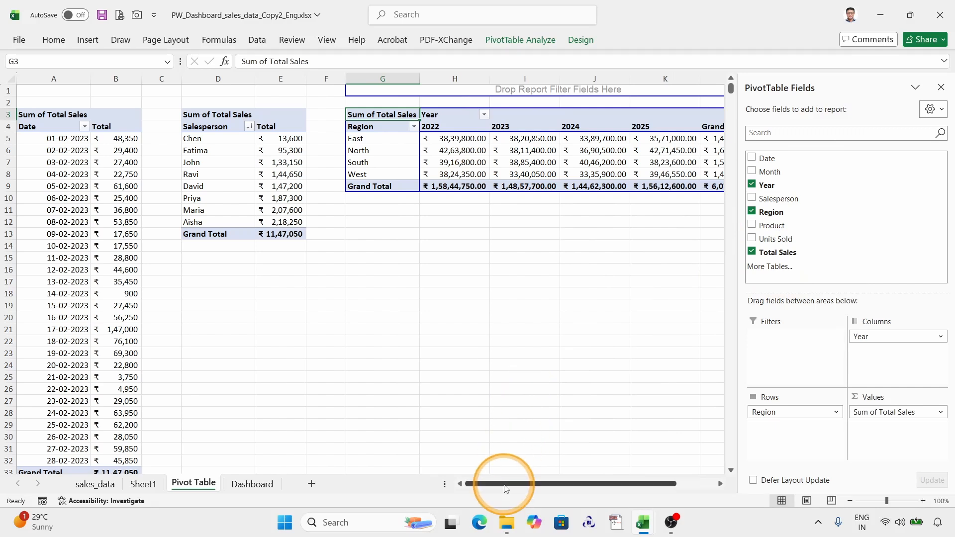
# - Remove both decimal places from all sales values and grand totals in the Region-by-Year PivotTable
pyautogui.moveTo(506, 484); pyautogui.dragTo(545, 483)
pyautogui.moveTo(323, 139); pyautogui.dragTo(609, 186)
pyautogui.click(53, 39)
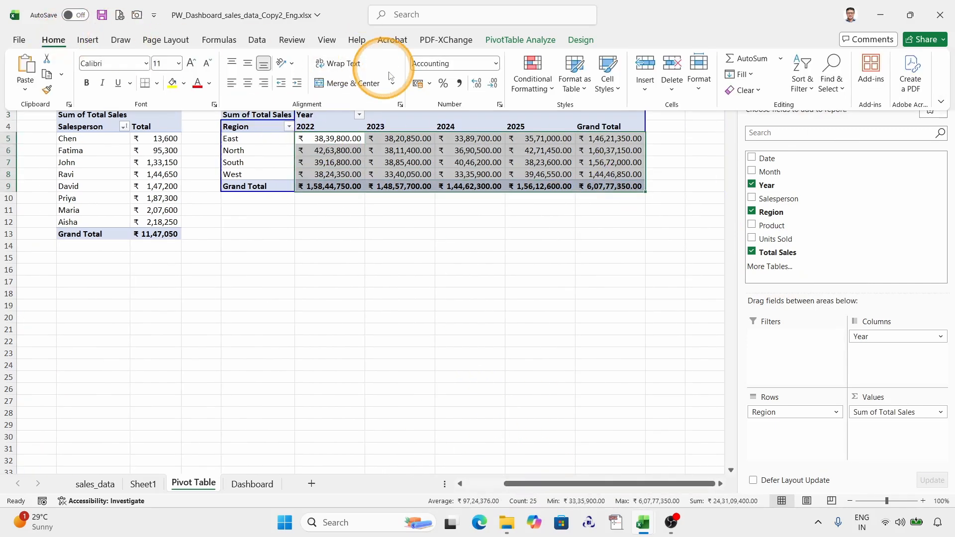
pyautogui.click(492, 84)
pyautogui.click(493, 84)
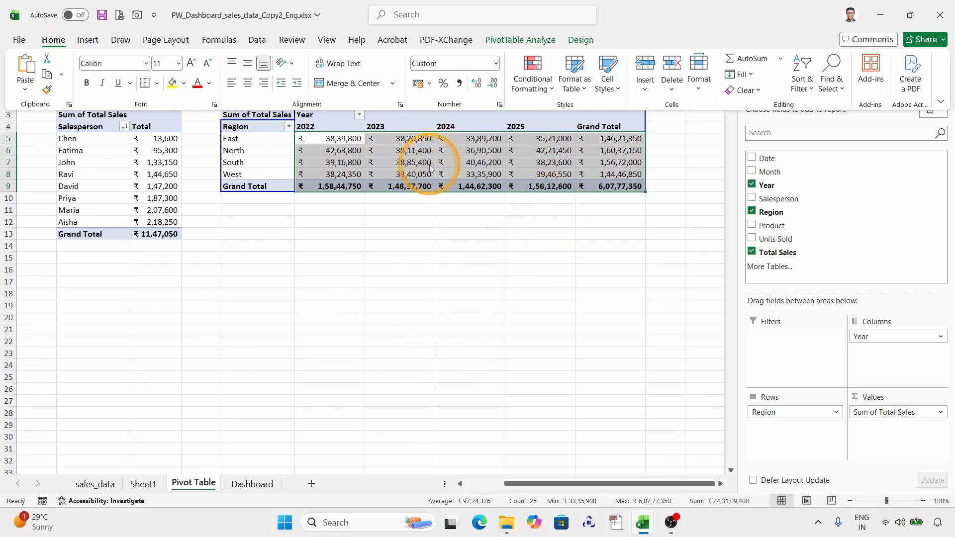
# - Insert a Clustered Column PivotChart from the Region-by-Year PivotTable and place it in the empty area below the table
pyautogui.click(506, 42)
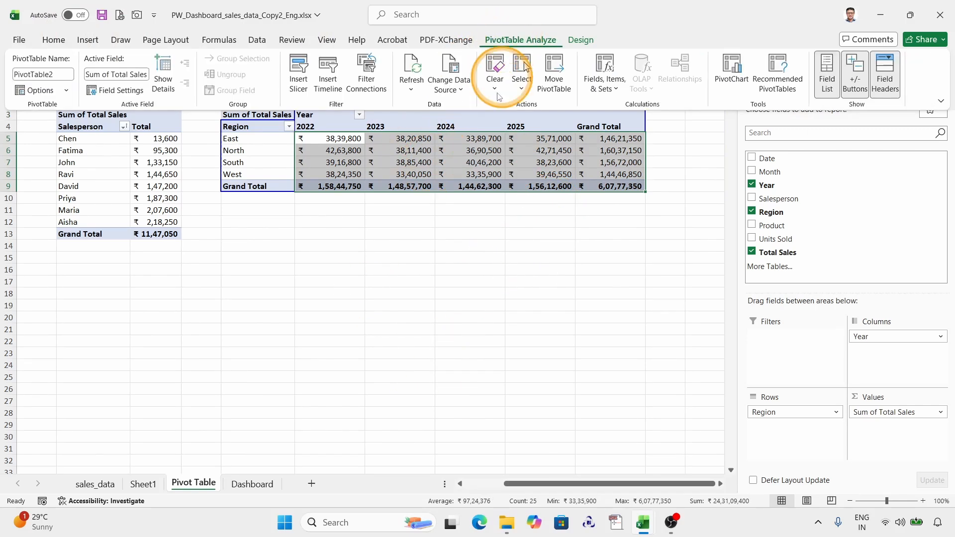
pyautogui.click(462, 156)
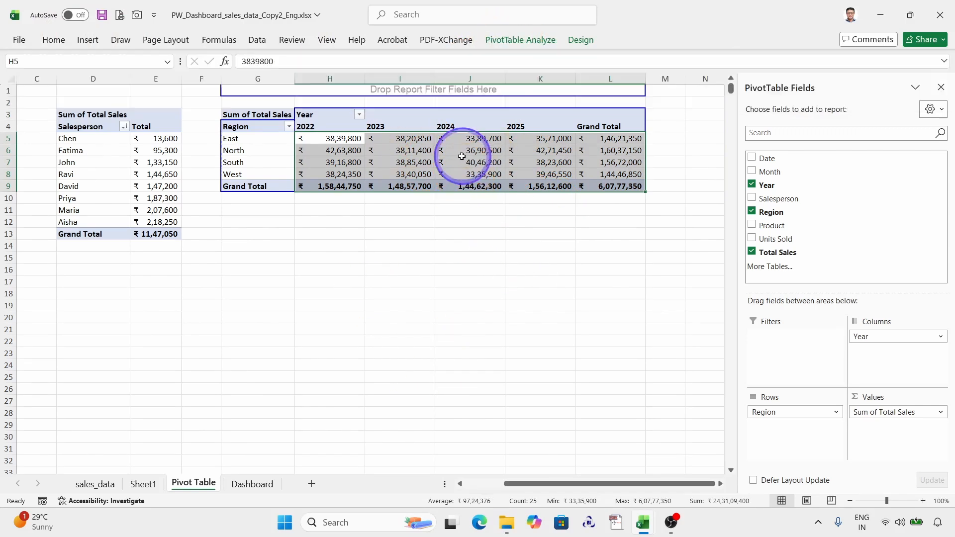
pyautogui.click(520, 40)
pyautogui.click(733, 73)
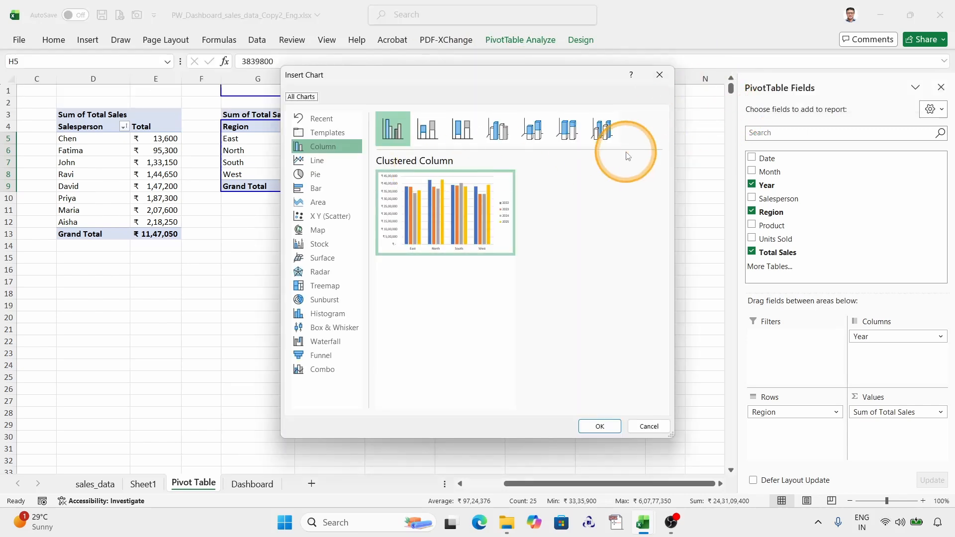
pyautogui.click(347, 152)
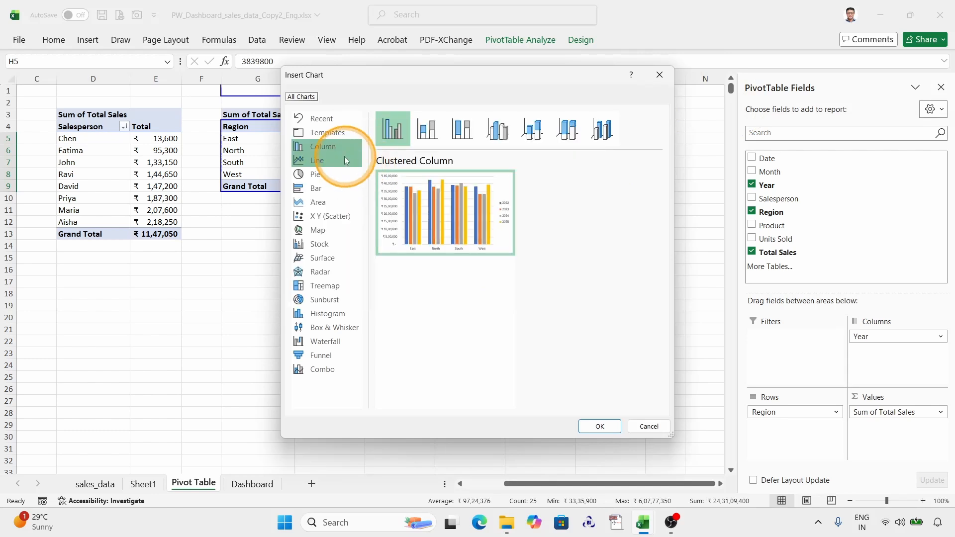
pyautogui.click(621, 390)
pyautogui.click(608, 425)
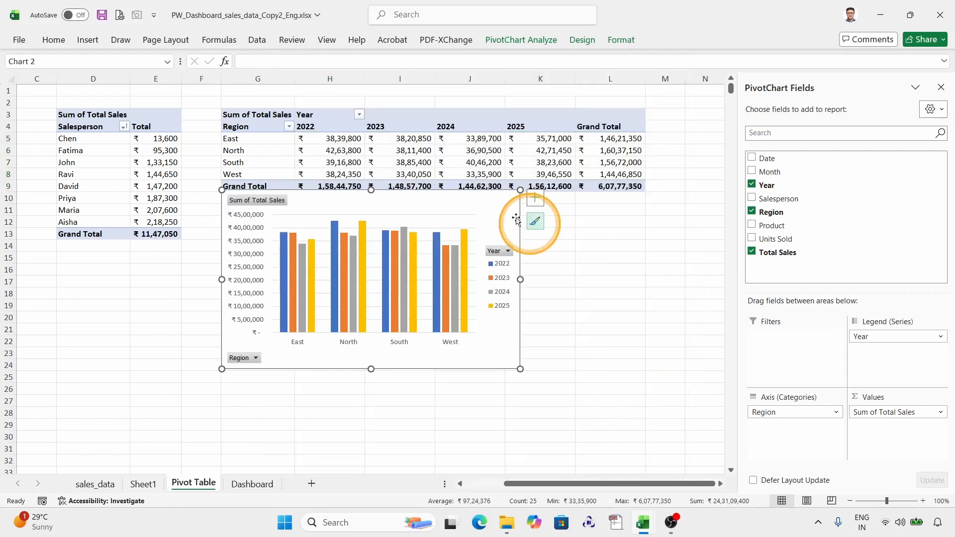
pyautogui.moveTo(482, 193); pyautogui.dragTo(546, 243)
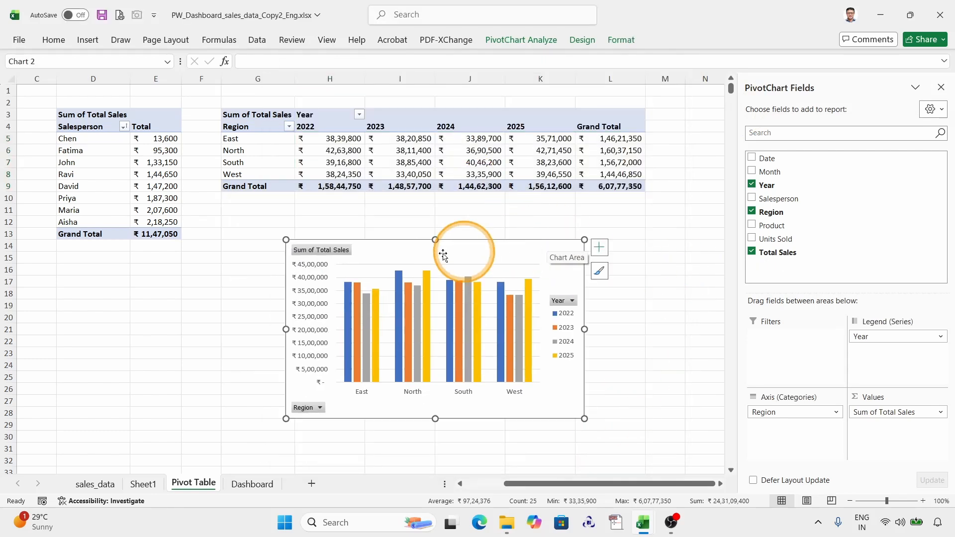
# - Hide all field buttons on the new column chart and apply the dark-background chart style
pyautogui.rightClick(328, 252)
pyautogui.click(362, 388)
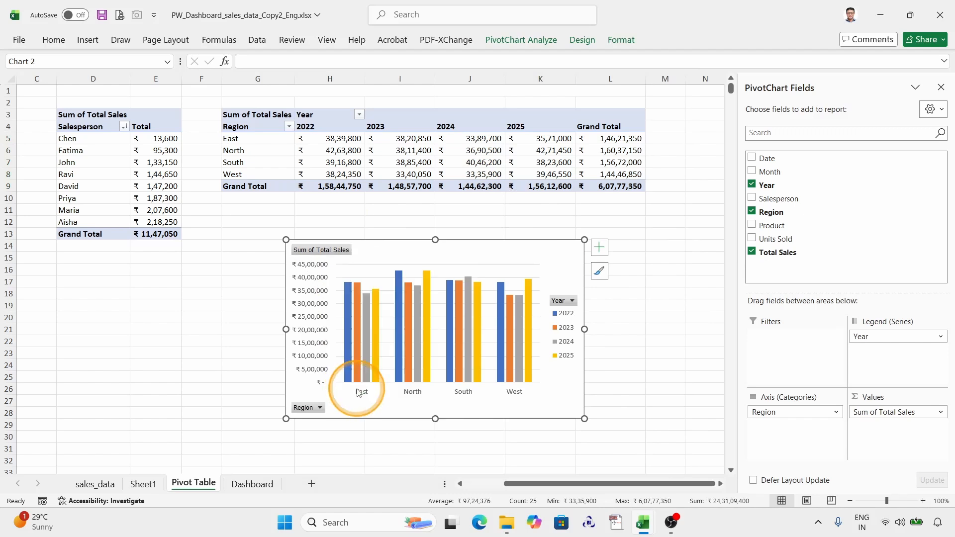
pyautogui.click(532, 40)
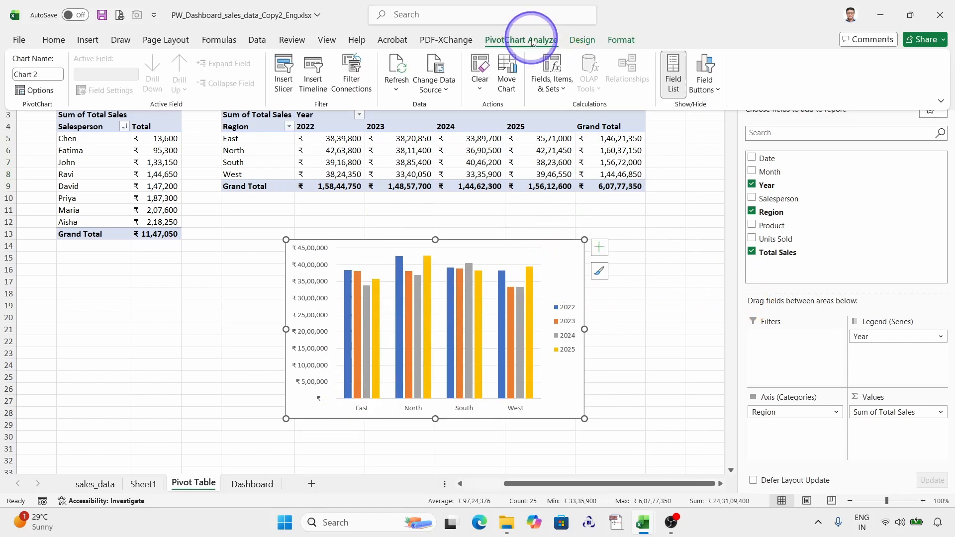
pyautogui.click(581, 40)
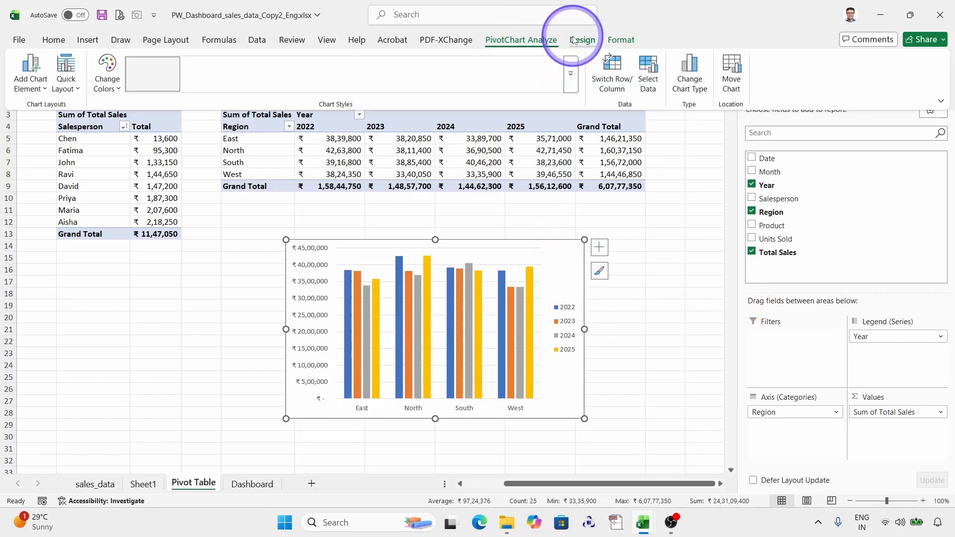
pyautogui.click(533, 74)
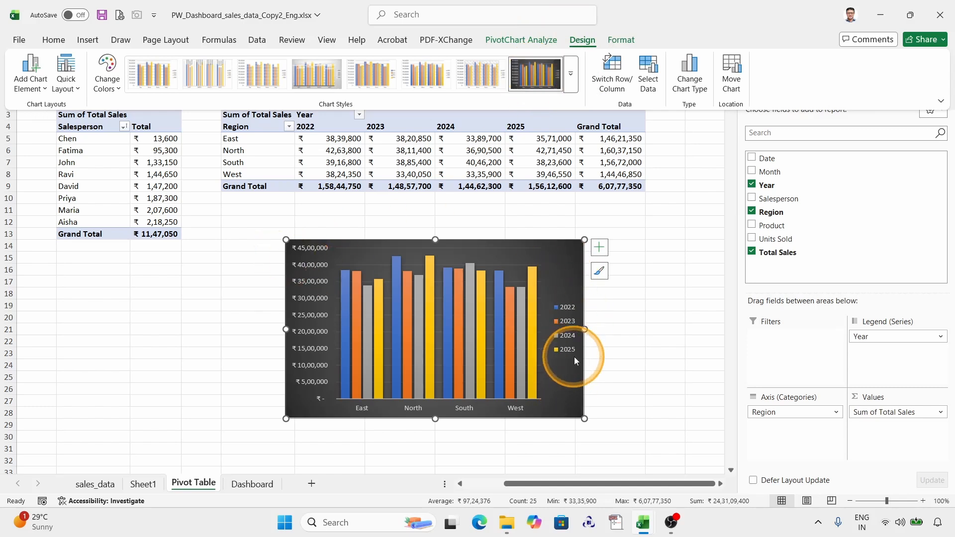
# - Add a chart title to the column chart and set it to "Regional Sales Comparison", copied from the plan heading on Sheet1
pyautogui.click(599, 248)
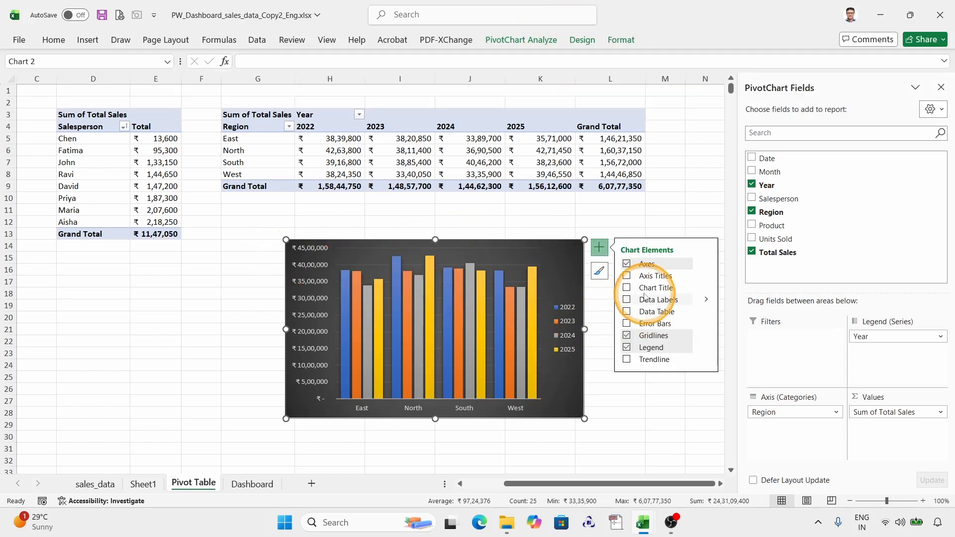
pyautogui.click(627, 288)
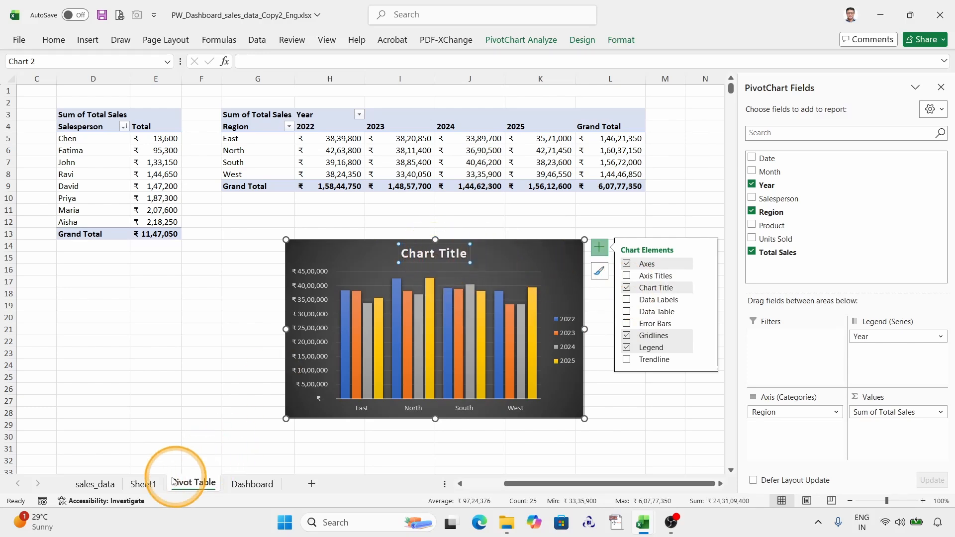
pyautogui.click(143, 484)
pyautogui.doubleClick(53, 219)
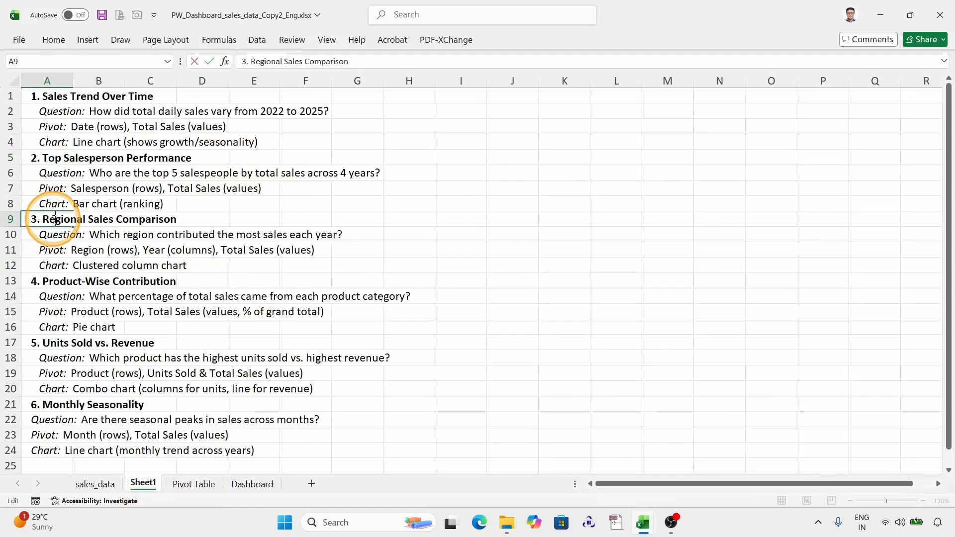
pyautogui.moveTo(68, 220); pyautogui.dragTo(191, 227)
pyautogui.hotkey('ctrl', 'c')
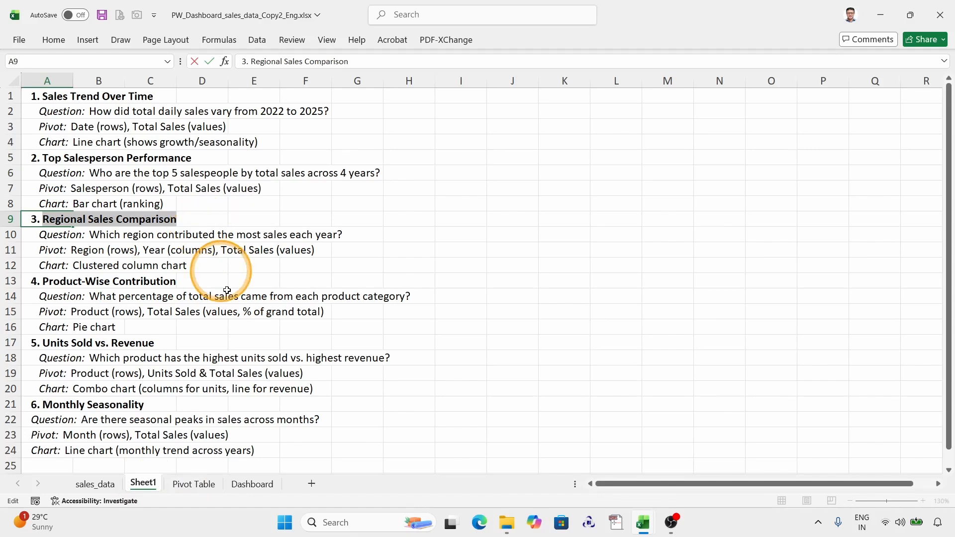
pyautogui.click(206, 483)
pyautogui.tripleClick(447, 252)
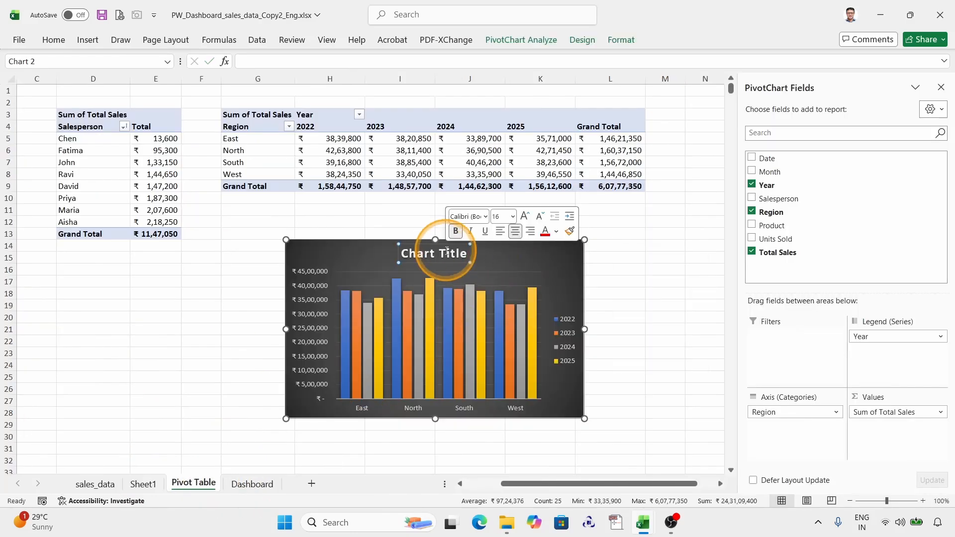
pyautogui.hotkey('ctrl', 'v')
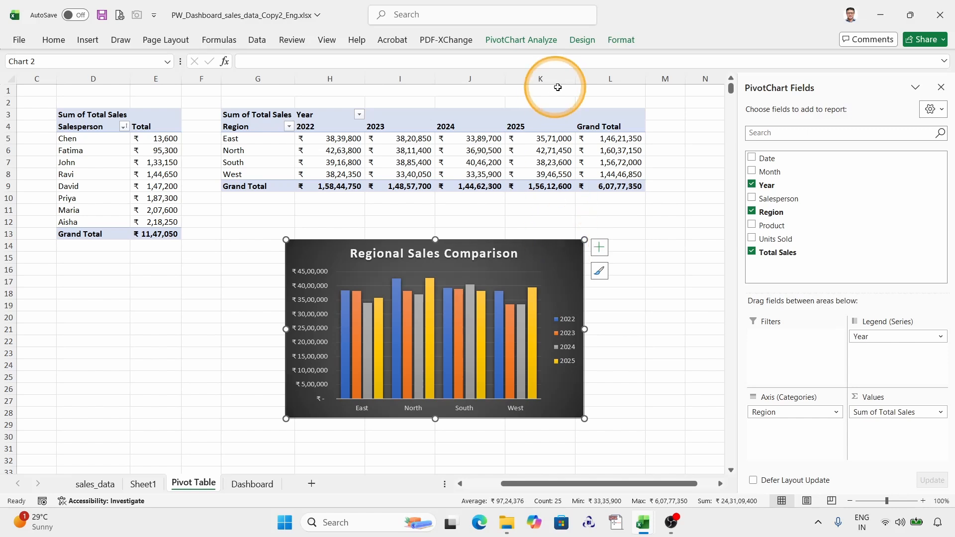
# - Move the Regional Sales Comparison chart to the Dashboard sheet and align it directly beside the Top Salesperson Performance chart
pyautogui.click(583, 41)
pyautogui.click(533, 41)
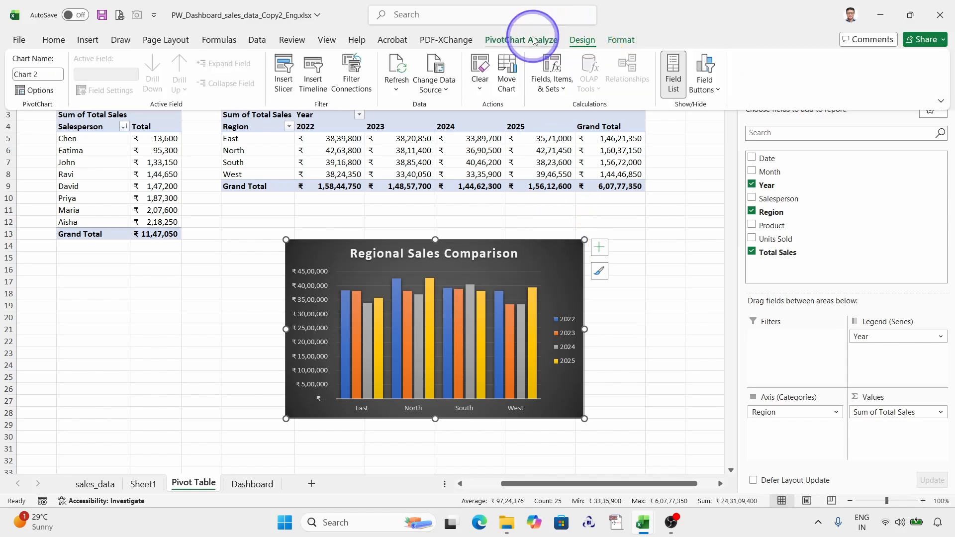
pyautogui.click(506, 73)
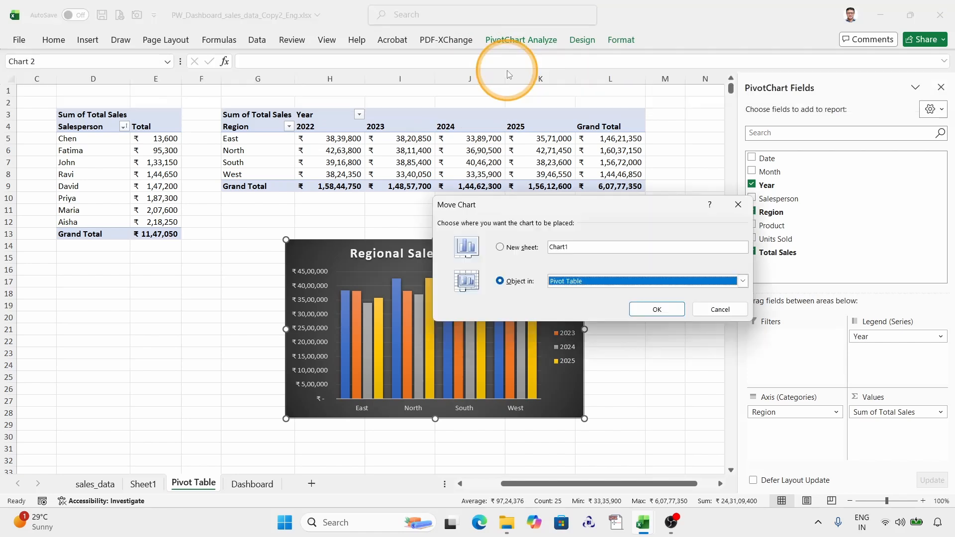
pyautogui.click(742, 281)
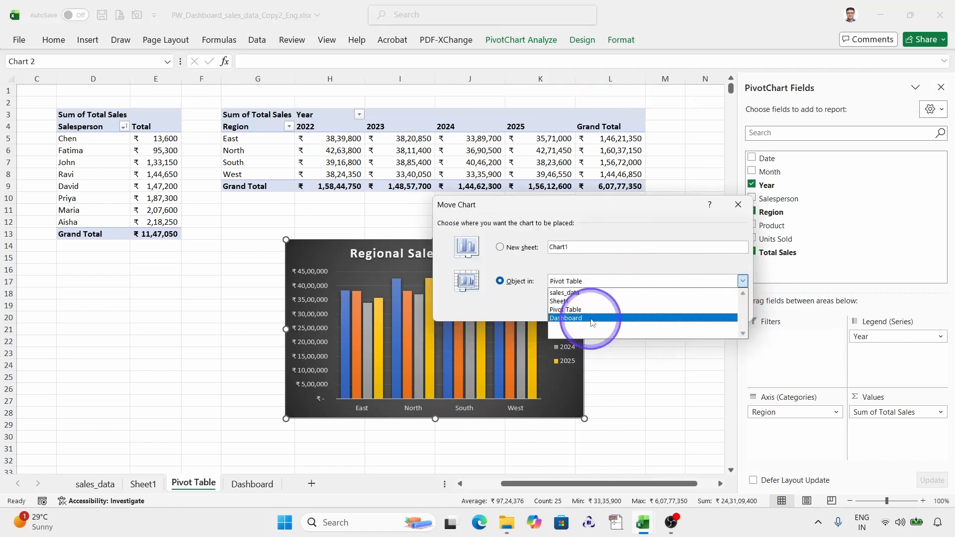
pyautogui.click(592, 318)
pyautogui.click(663, 307)
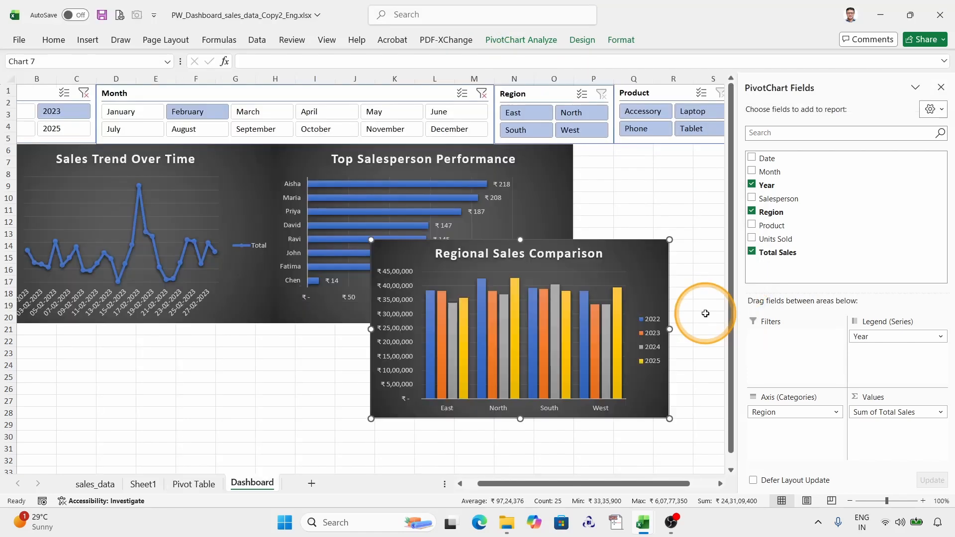
pyautogui.click(941, 87)
pyautogui.moveTo(628, 237); pyautogui.dragTo(830, 146)
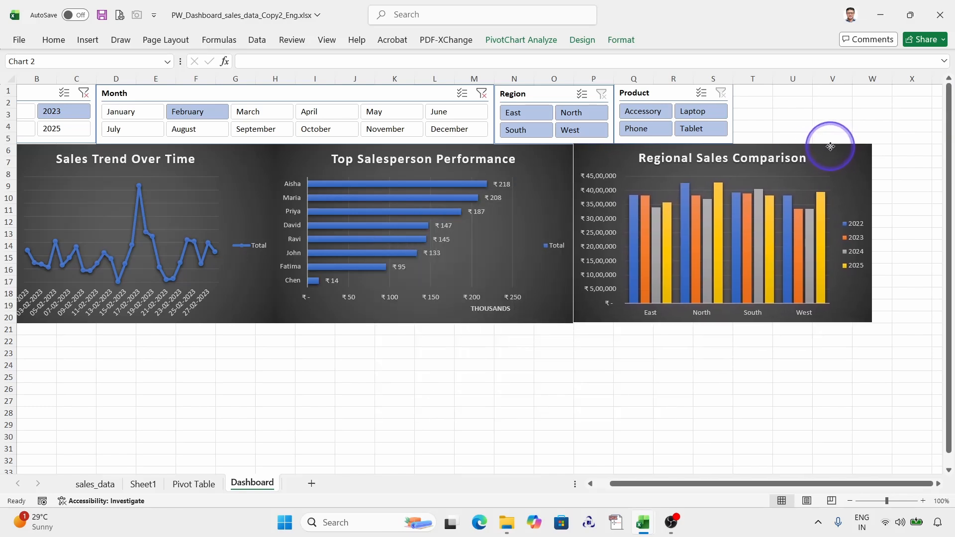
# - Connect the Regional Sales Comparison chart to the Month, Product and Year slicers, leaving Region unconnected
pyautogui.click(816, 284)
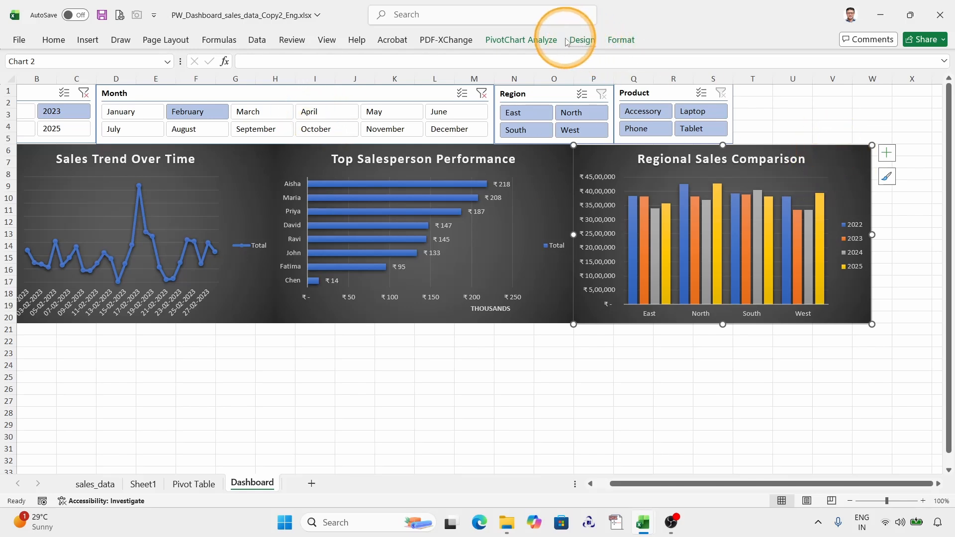
pyautogui.click(538, 43)
pyautogui.click(349, 74)
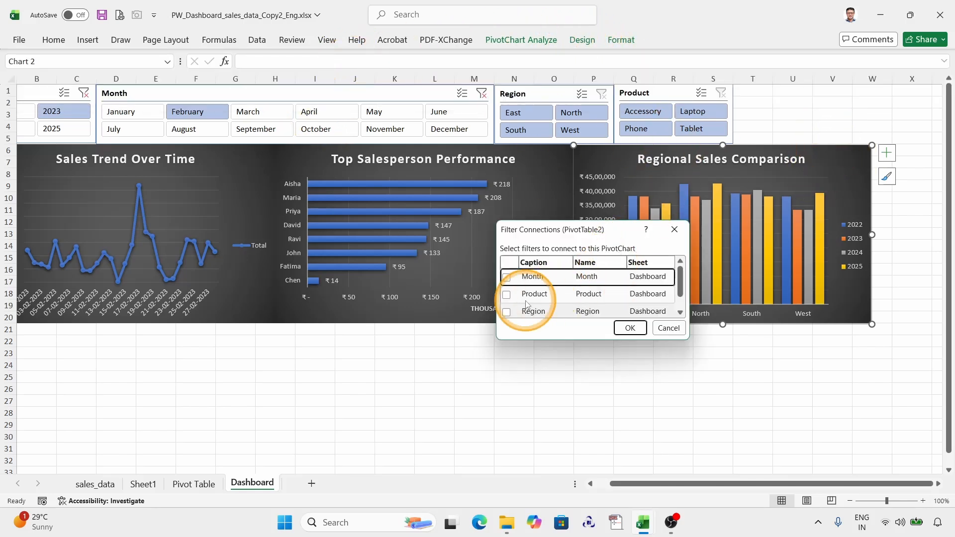
pyautogui.click(507, 278)
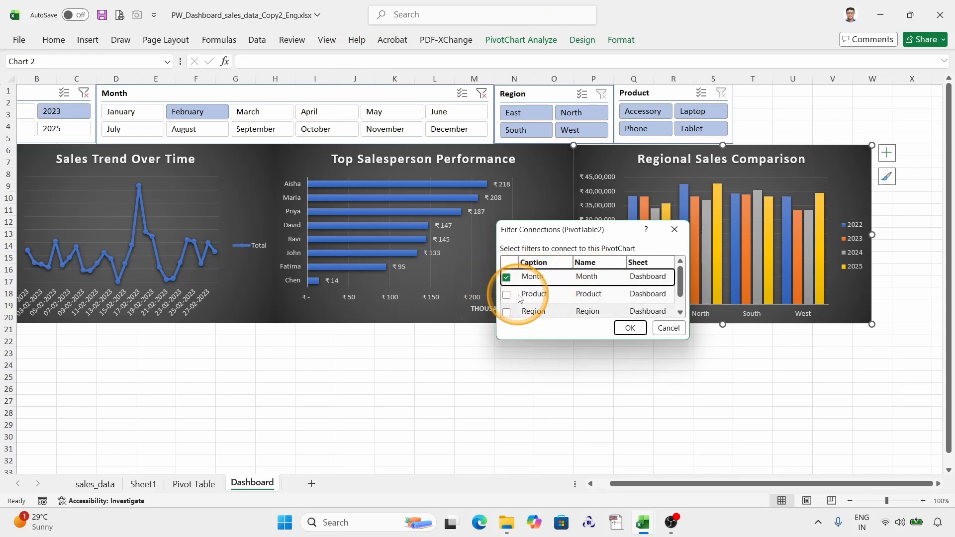
pyautogui.click(507, 294)
pyautogui.moveTo(680, 273); pyautogui.dragTo(680, 294)
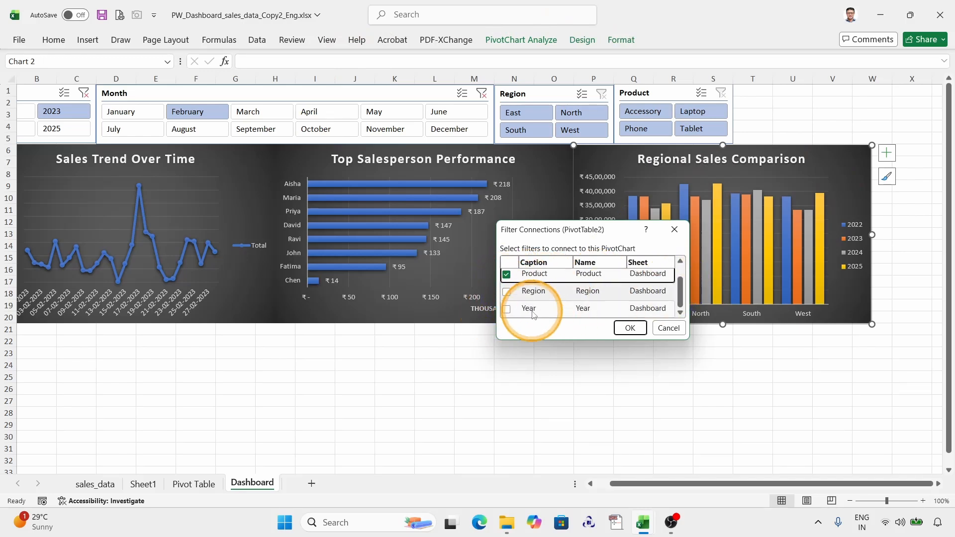
pyautogui.click(505, 311)
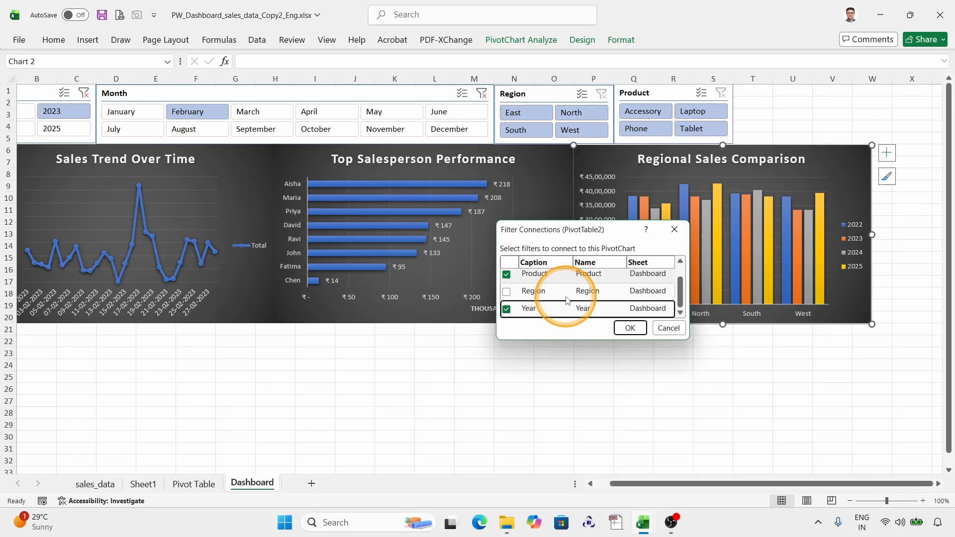
pyautogui.moveTo(599, 230); pyautogui.dragTo(509, 270)
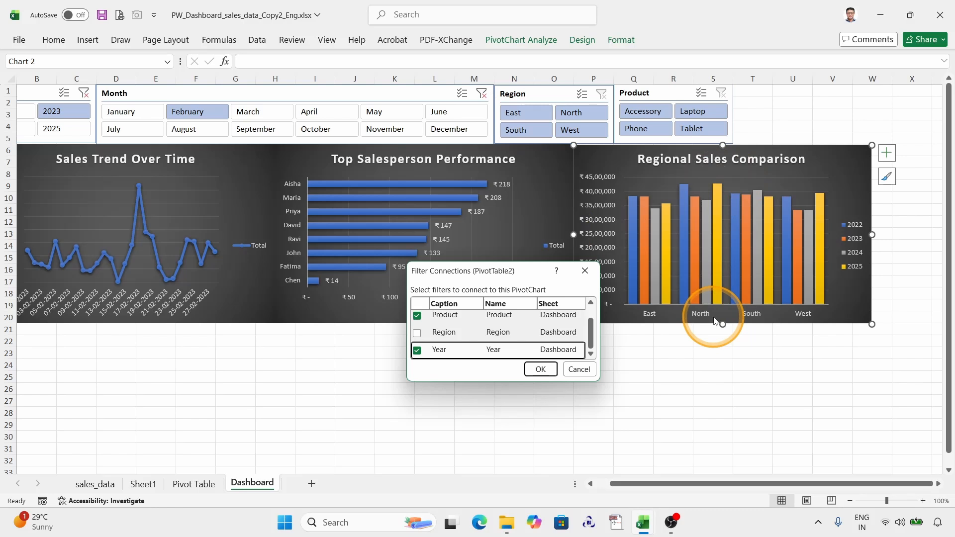
pyautogui.click(541, 369)
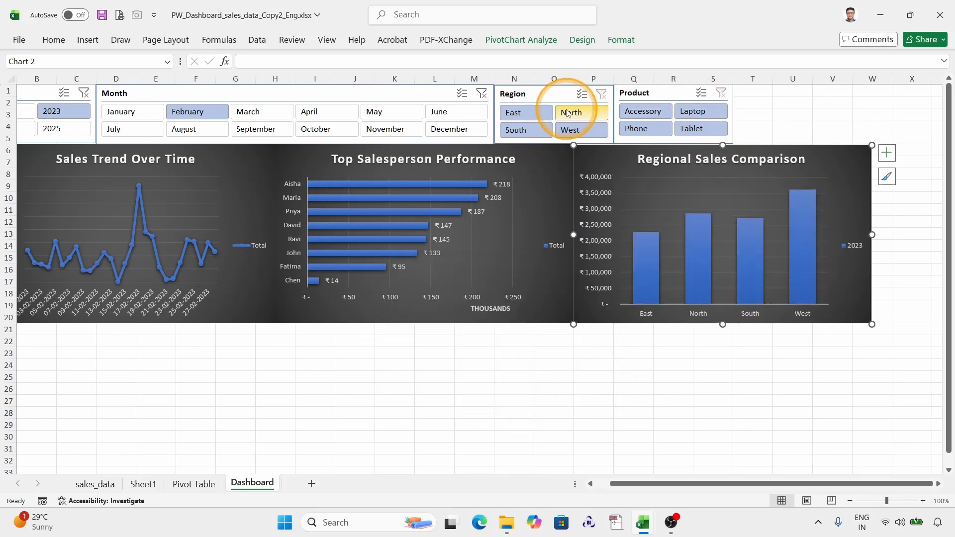
# - Test the dashboard slicers by filtering to region East and product Accessory and clearing the Year filter
pyautogui.click(523, 113)
pyautogui.click(652, 111)
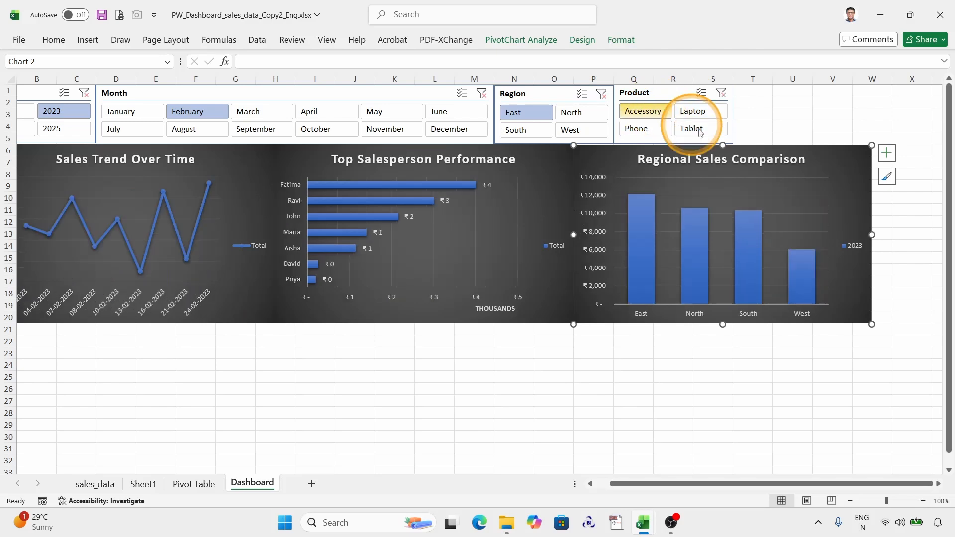
pyautogui.click(84, 93)
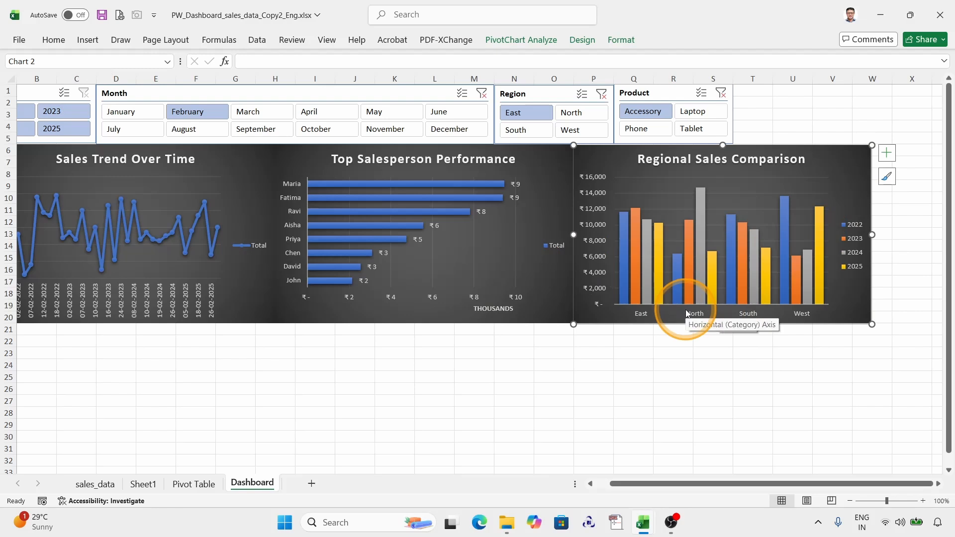
pyautogui.moveTo(641, 483); pyautogui.dragTo(490, 480)
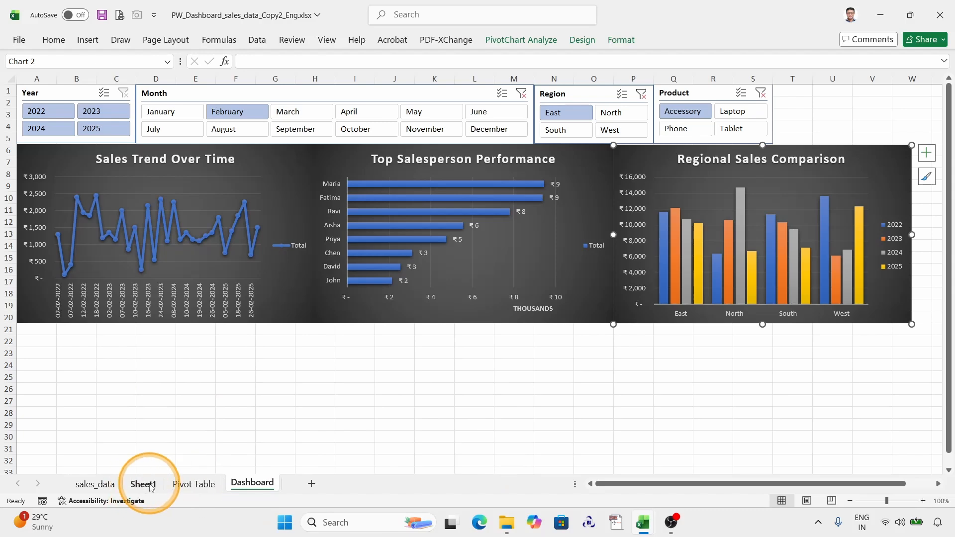
# - Create a PivotTable from Table1 on sales_data, placed at cell N3 of the existing Pivot Table sheet
pyautogui.click(95, 484)
pyautogui.click(111, 269)
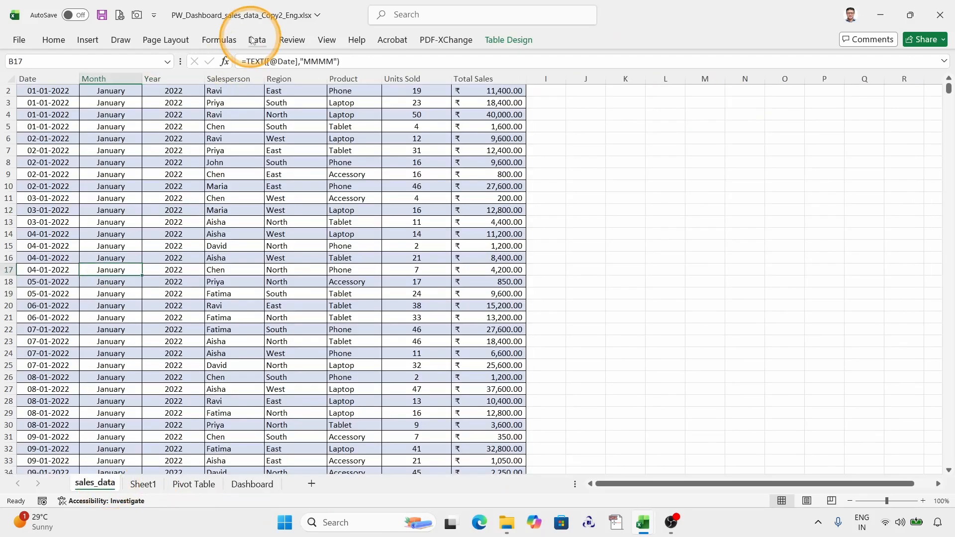
pyautogui.click(88, 40)
pyautogui.click(20, 70)
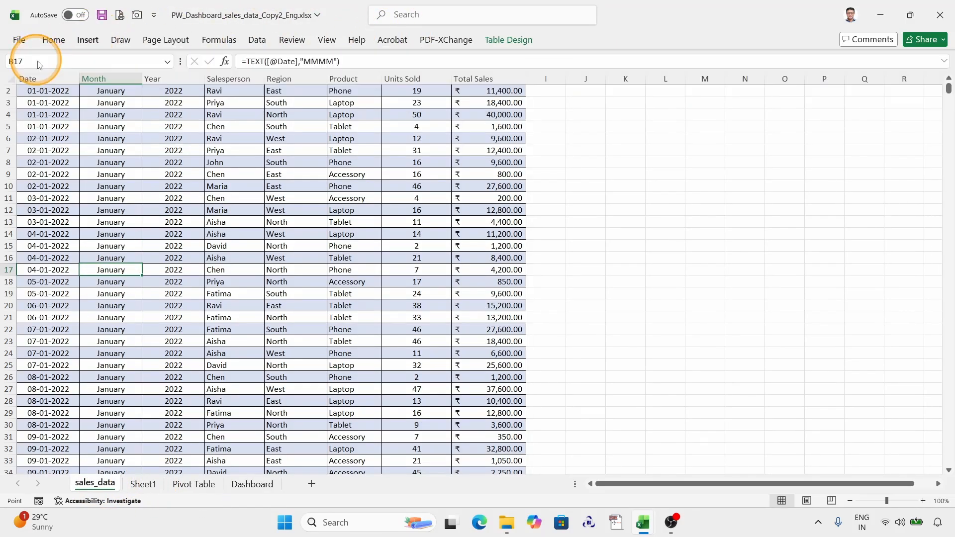
pyautogui.click(394, 332)
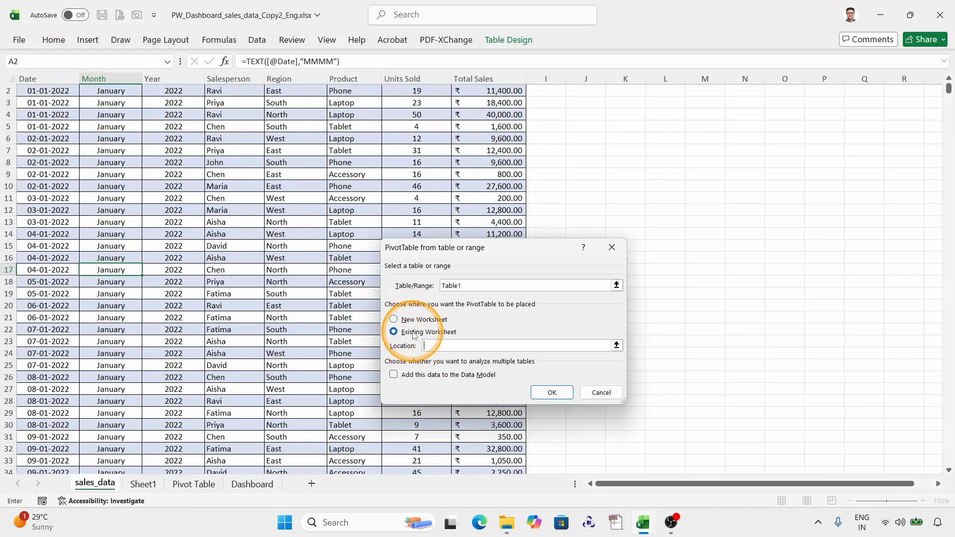
pyautogui.click(202, 489)
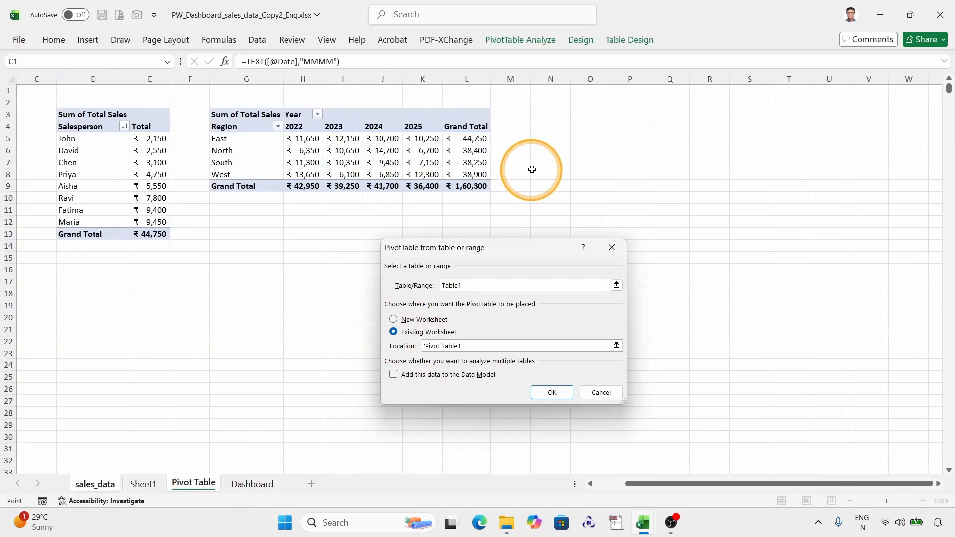
pyautogui.click(548, 116)
pyautogui.click(553, 392)
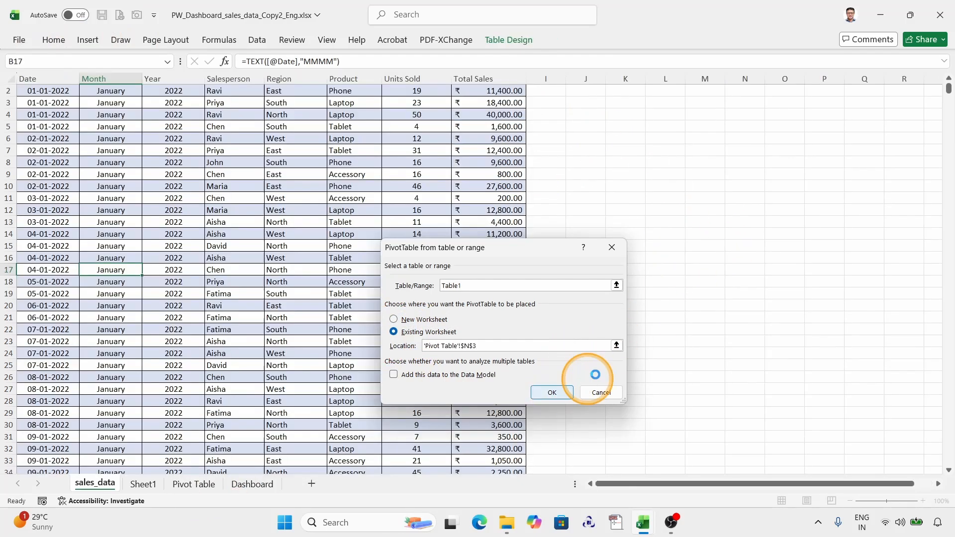
pyautogui.moveTo(616, 484); pyautogui.dragTo(633, 488)
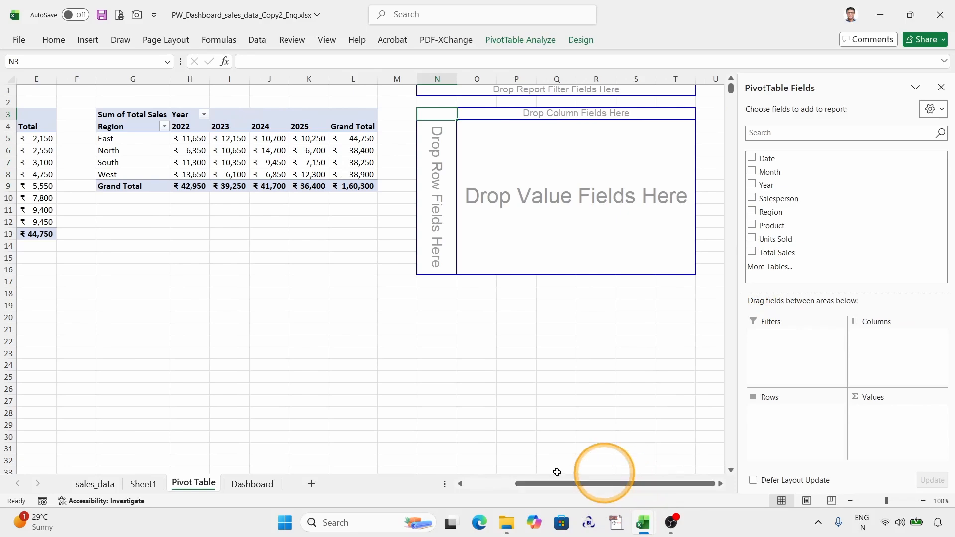
# - Check the Product-Wise Contribution plan on Sheet1 and add Product as rows and Total Sales as values to the new PivotTable
pyautogui.click(141, 484)
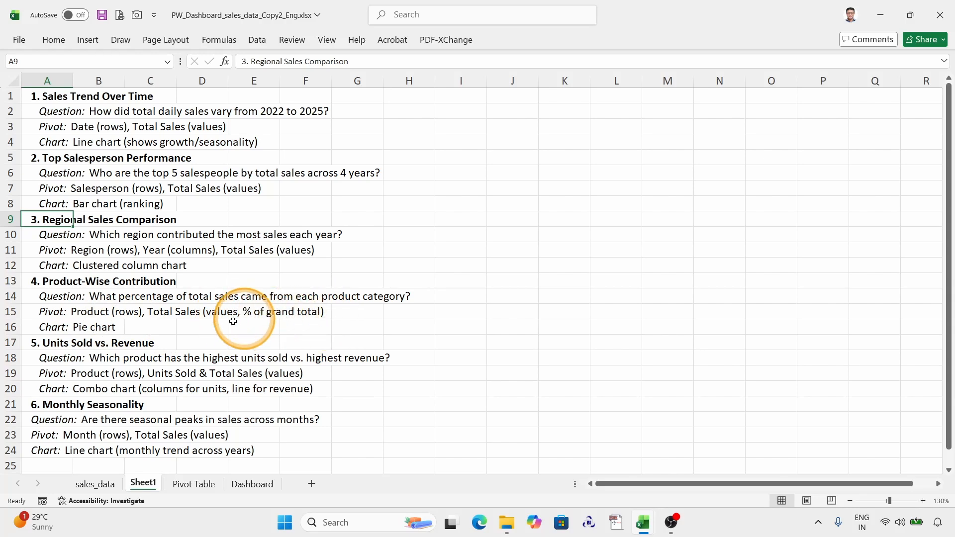
pyautogui.click(255, 485)
pyautogui.click(193, 484)
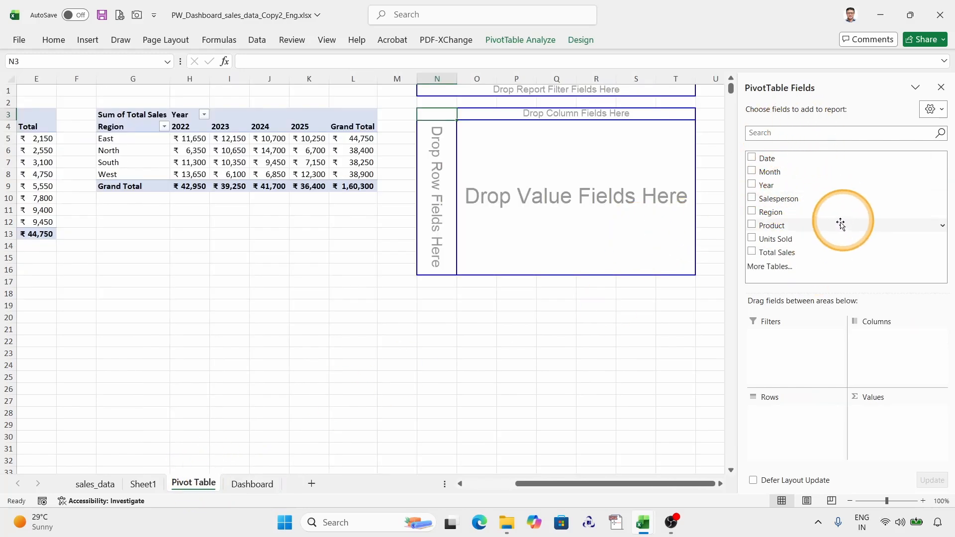
pyautogui.moveTo(772, 225); pyautogui.dragTo(428, 167)
pyautogui.moveTo(777, 252); pyautogui.dragTo(549, 197)
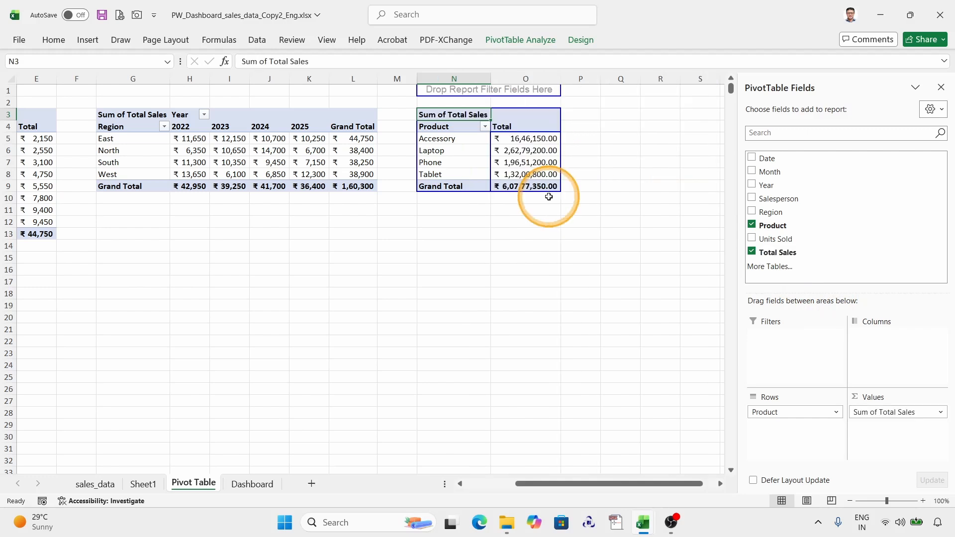
# - Show the product PivotTable's Total Sales values as % of Column Total
pyautogui.rightClick(527, 141)
pyautogui.moveTo(559, 301)
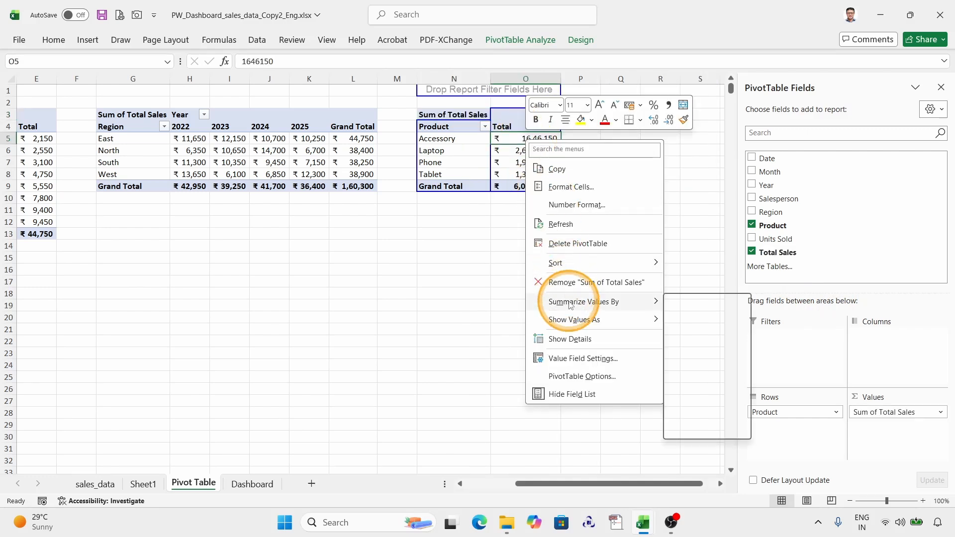
pyautogui.moveTo(574, 328)
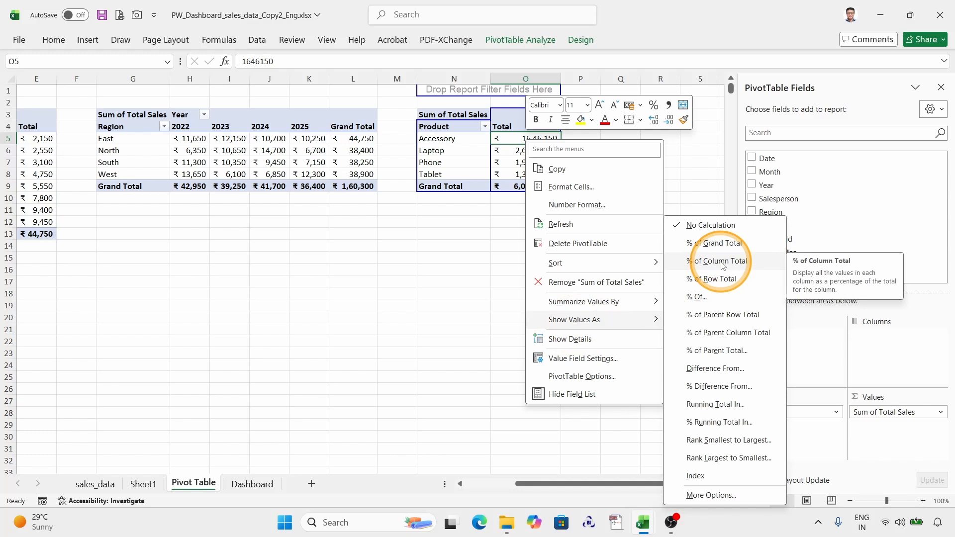
pyautogui.click(723, 262)
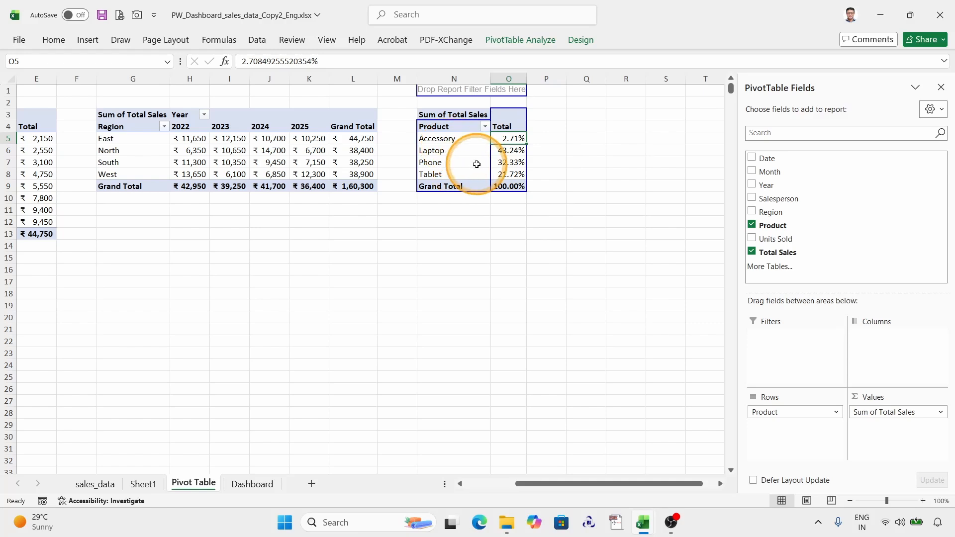
# - Check the planned chart type on Sheet1 and insert a 3-D Pie PivotChart from the product PivotTable
pyautogui.click(143, 483)
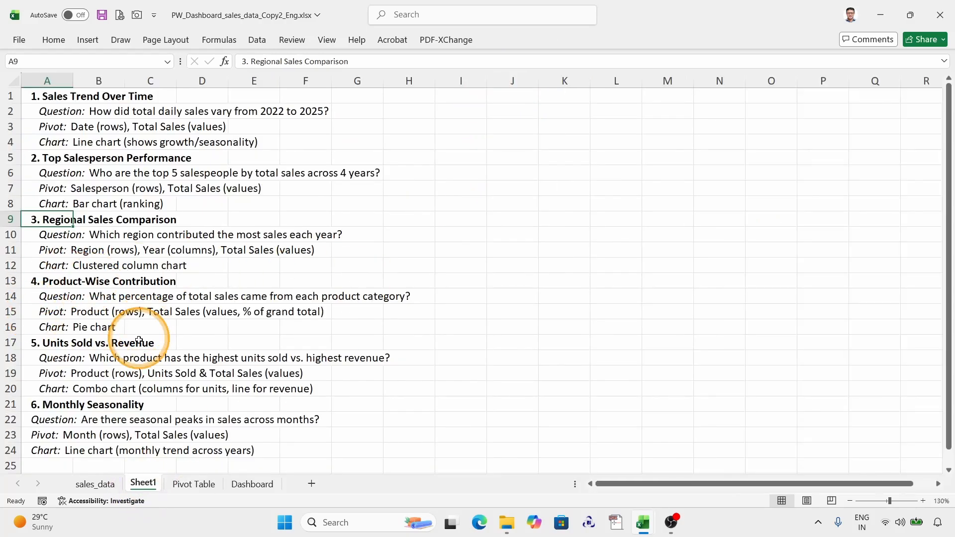
pyautogui.click(194, 484)
pyautogui.click(519, 41)
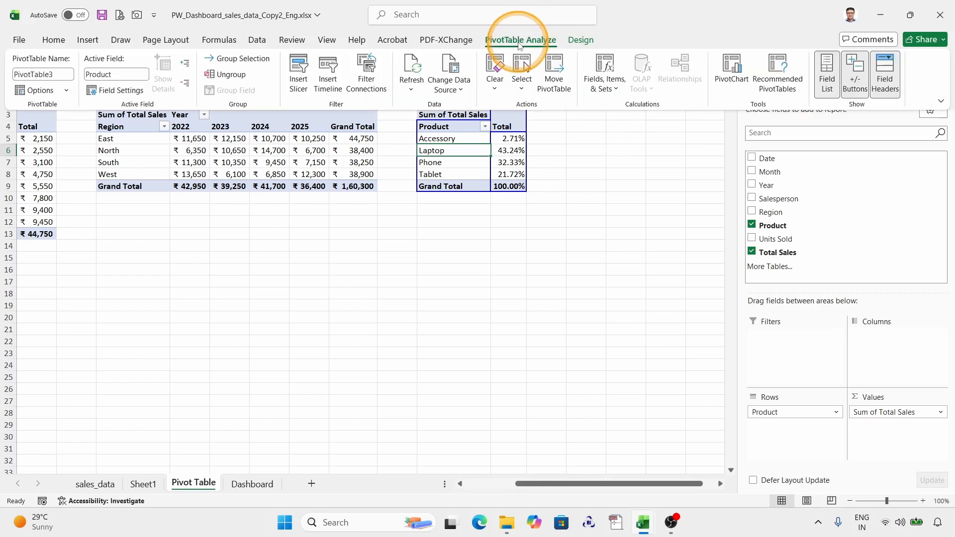
pyautogui.click(731, 65)
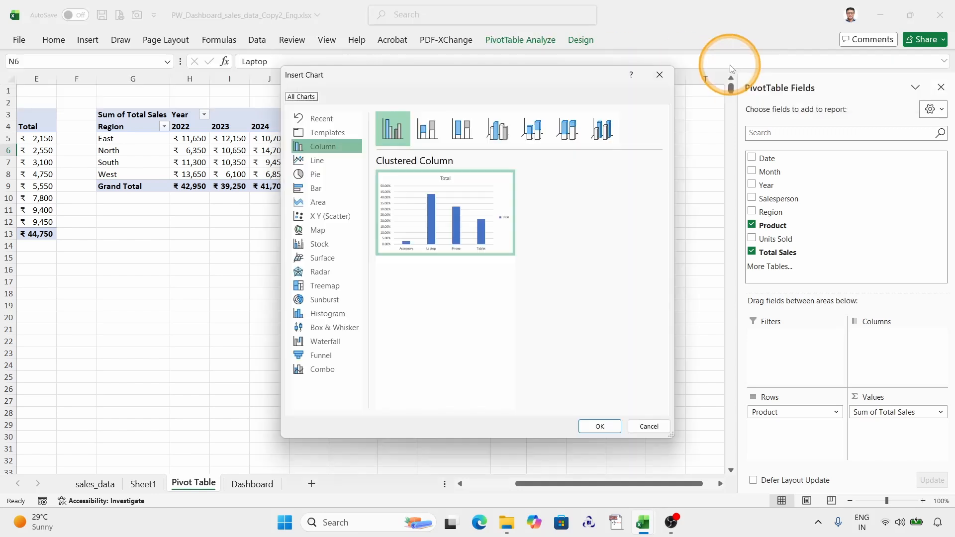
pyautogui.click(315, 175)
pyautogui.click(429, 130)
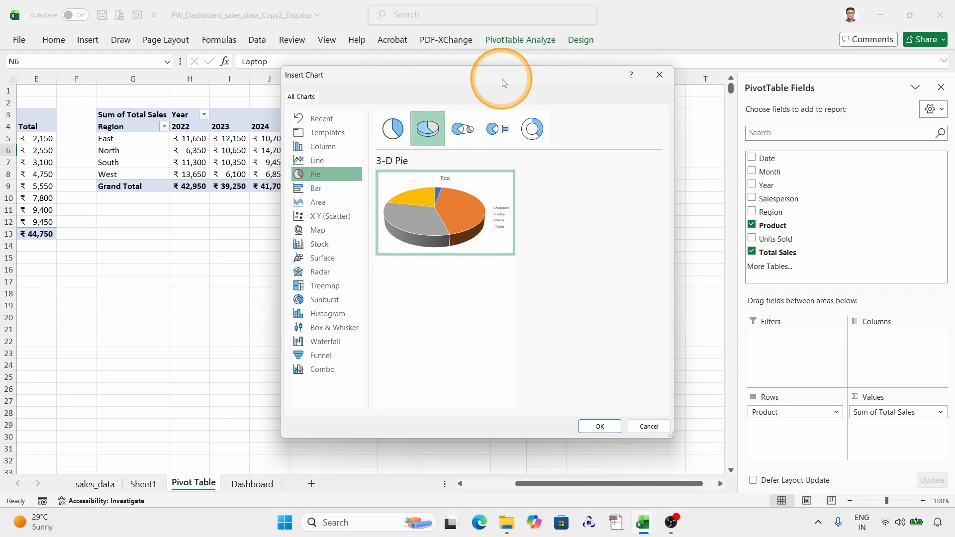
pyautogui.click(609, 427)
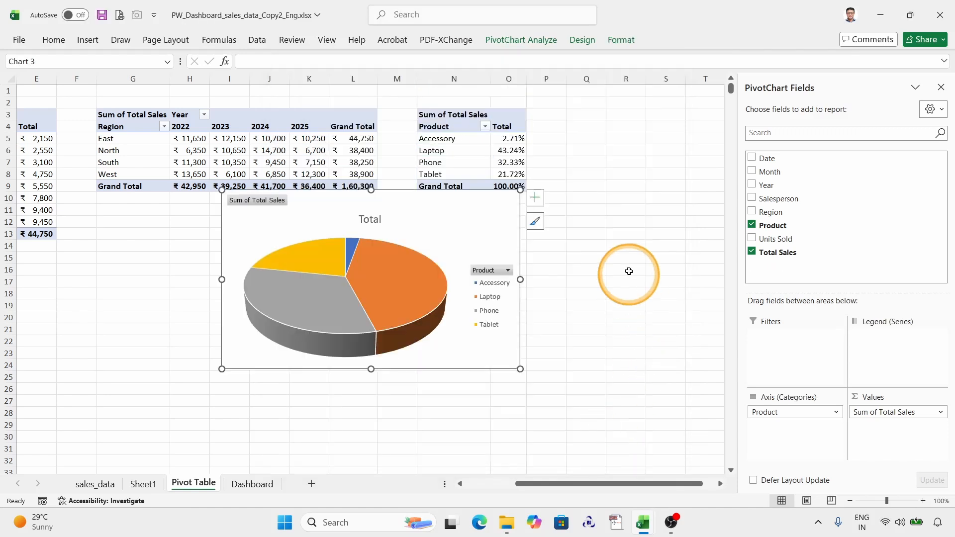
# - Move the pie chart just below the PivotTables and add data labels to its slices
pyautogui.moveTo(384, 222); pyautogui.dragTo(362, 256)
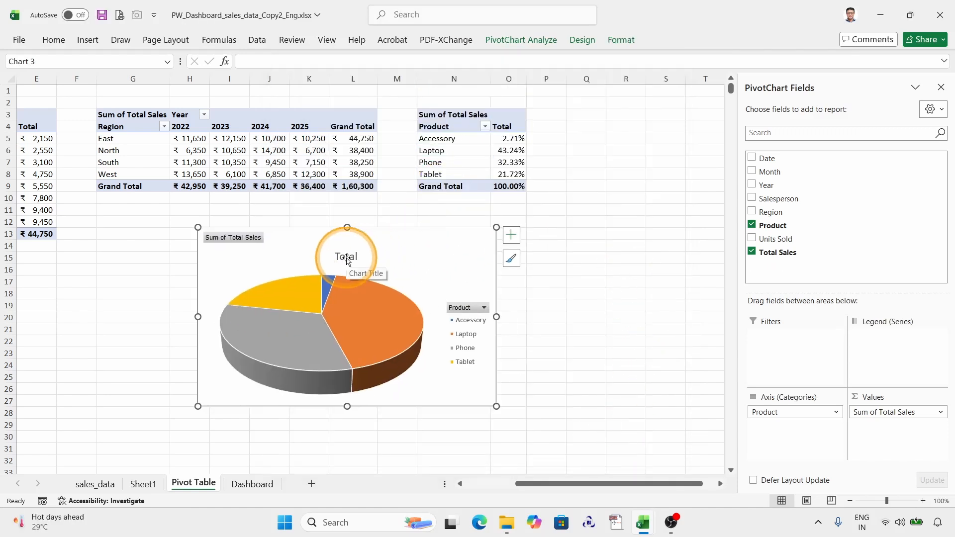
pyautogui.click(511, 235)
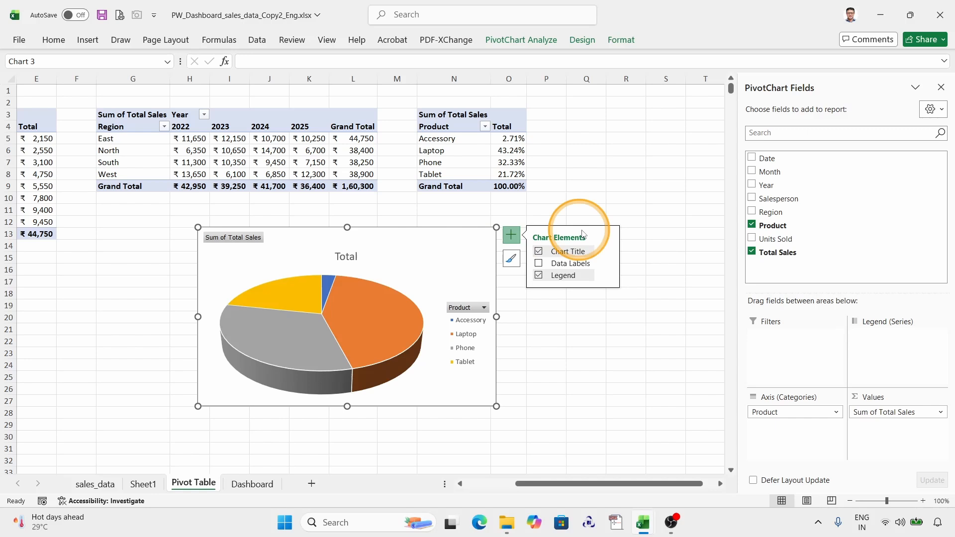
pyautogui.click(538, 264)
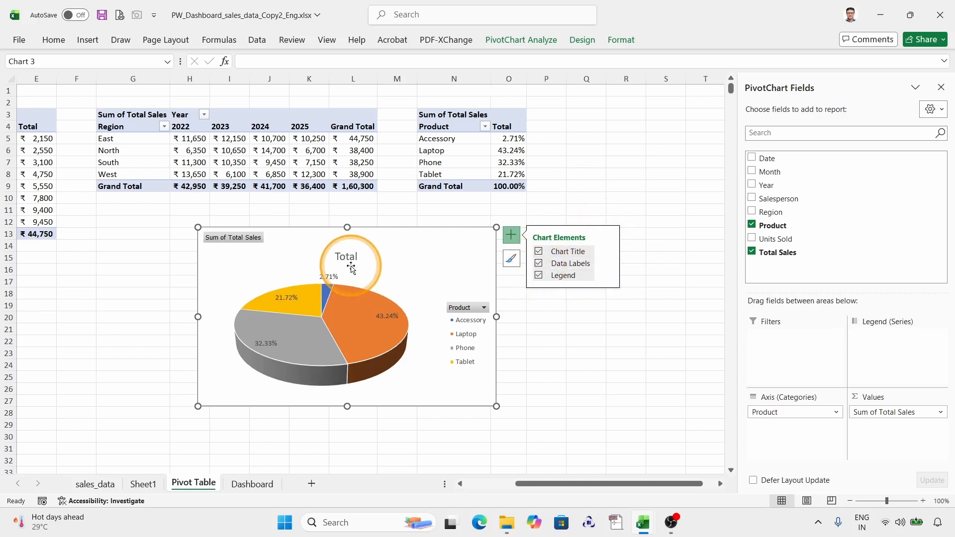
pyautogui.click(632, 374)
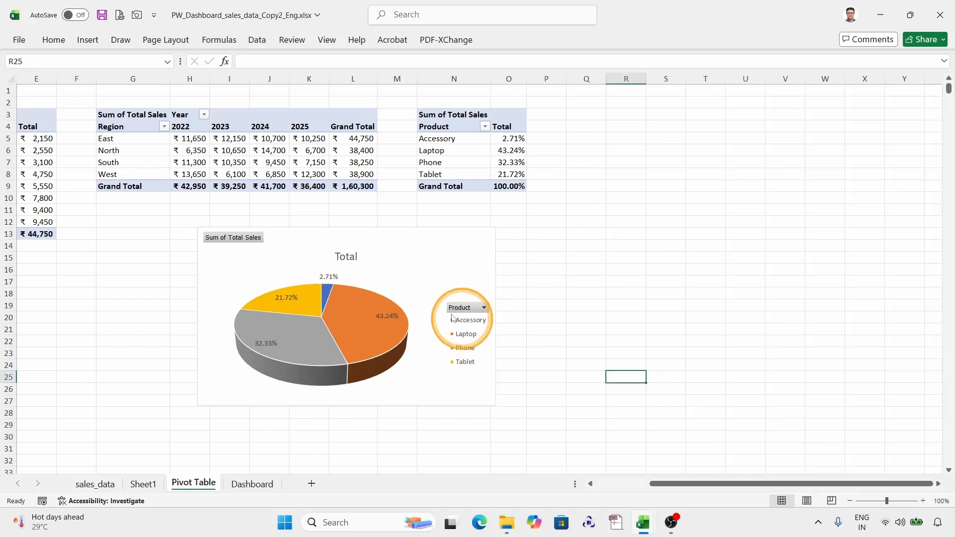
# - Set the pie chart's title to "Product-Wise Contribution", copied from the plan heading in cell A13 of Sheet1
pyautogui.click(142, 485)
pyautogui.hotkey('ctrl', 'Down')
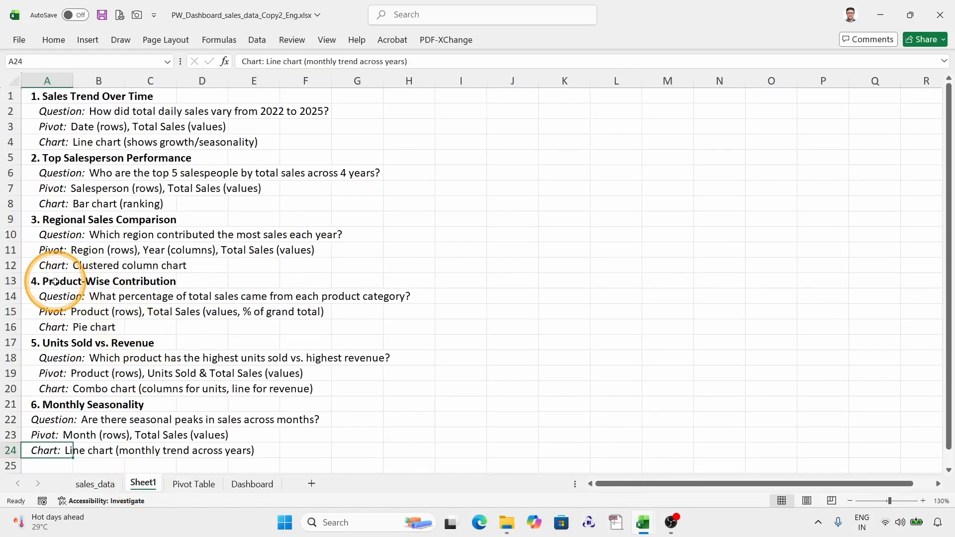
pyautogui.doubleClick(45, 281)
pyautogui.moveTo(45, 282); pyautogui.dragTo(204, 274)
pyautogui.hotkey('ctrl', 'c')
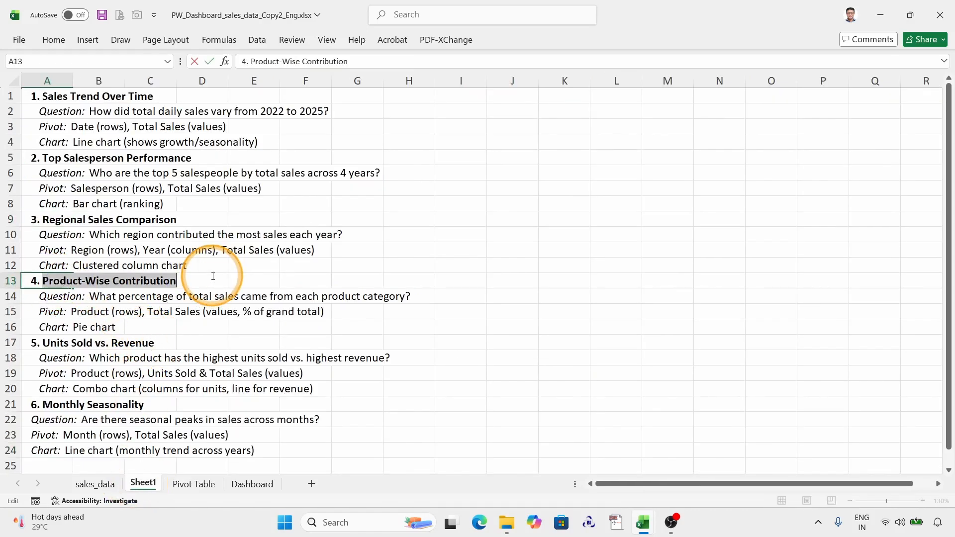
pyautogui.click(193, 485)
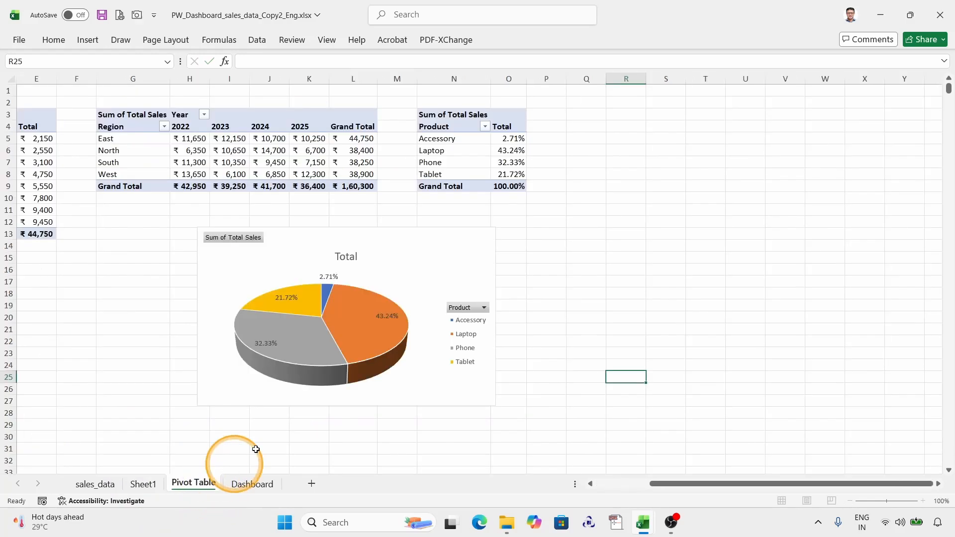
pyautogui.tripleClick(347, 257)
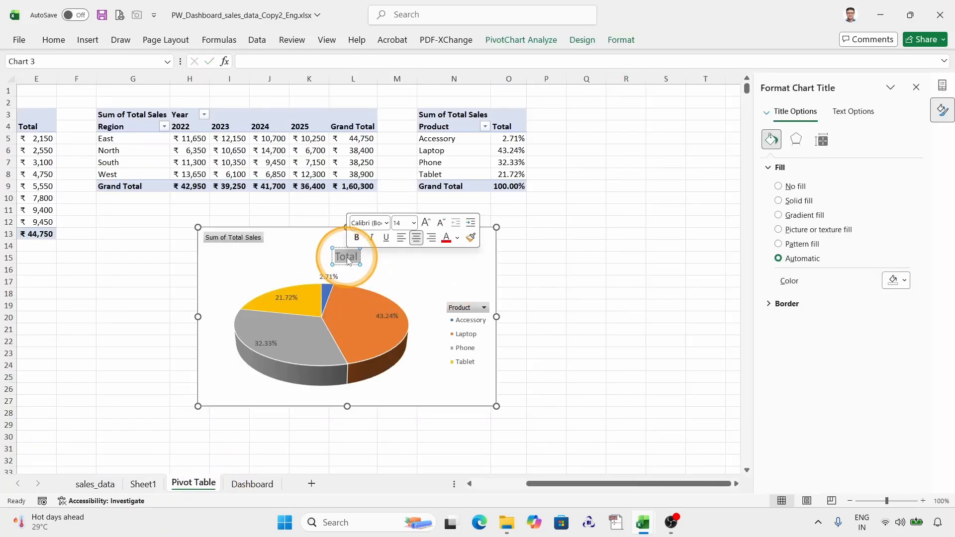
pyautogui.hotkey('ctrl', 'v')
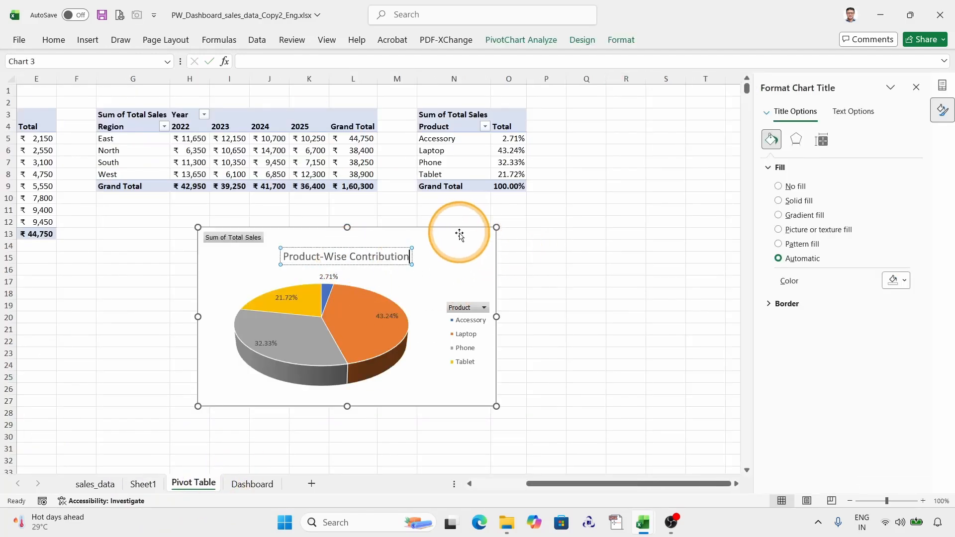
# - Hide all field buttons on the Product-Wise Contribution chart and apply the dark chart style Style 7
pyautogui.rightClick(236, 243)
pyautogui.click(252, 320)
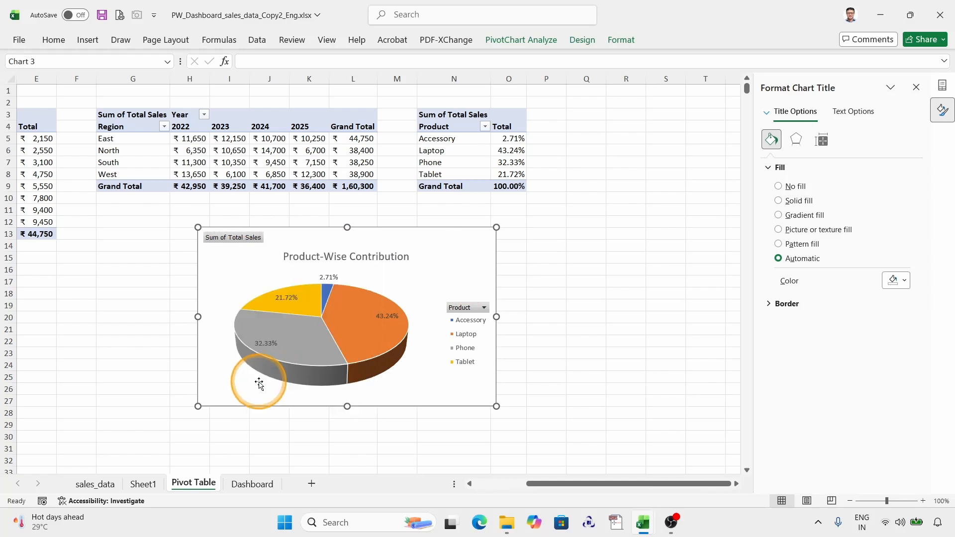
pyautogui.click(454, 229)
pyautogui.click(581, 41)
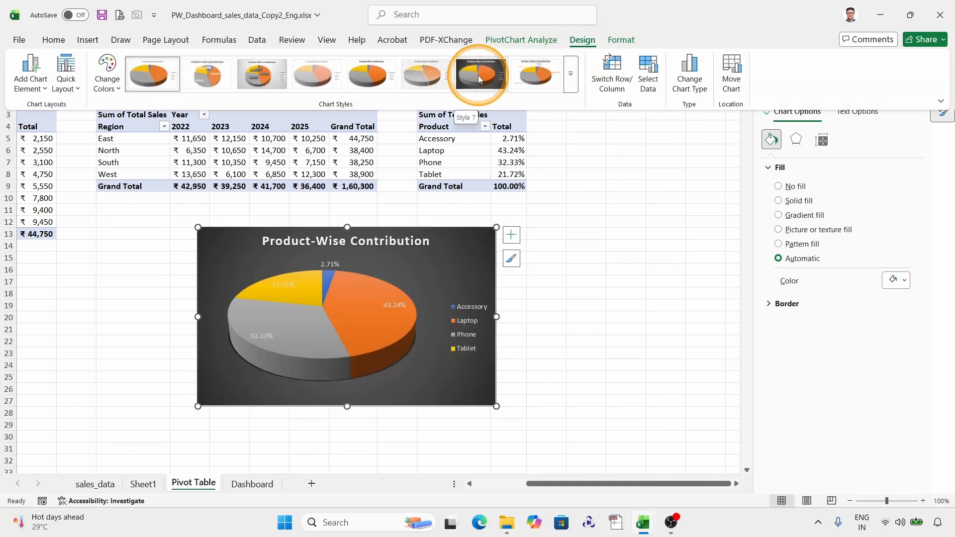
pyautogui.click(478, 75)
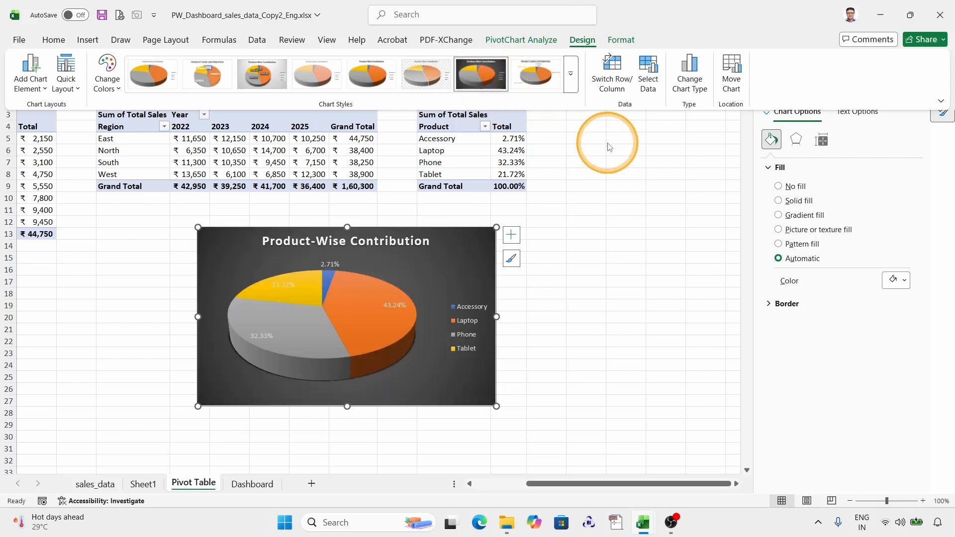
pyautogui.click(511, 234)
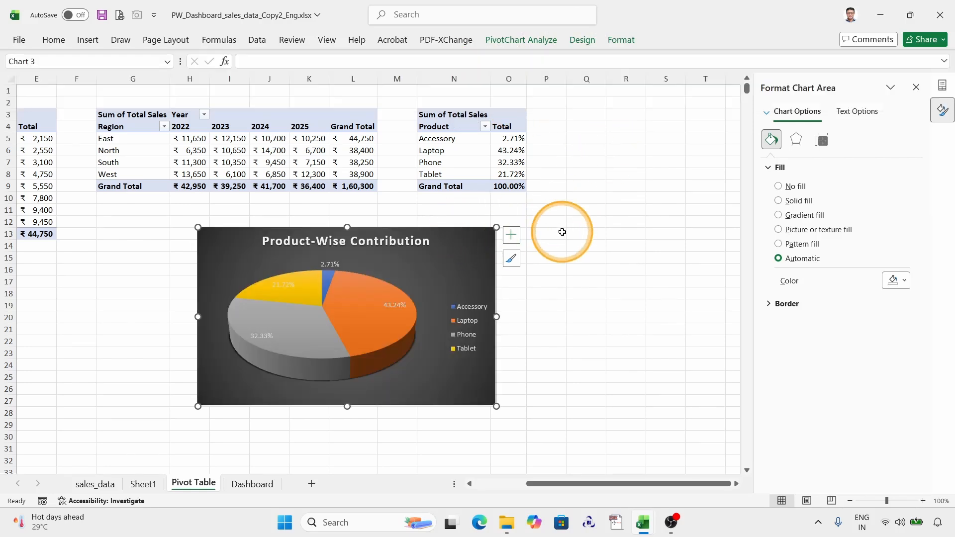
# - Place the Product-Wise Contribution chart on the Dashboard sheet at cell A21, directly below the Sales Trend Over Time chart
pyautogui.keyDown('ctrl'); pyautogui.click(639, 208); pyautogui.keyUp('ctrl')
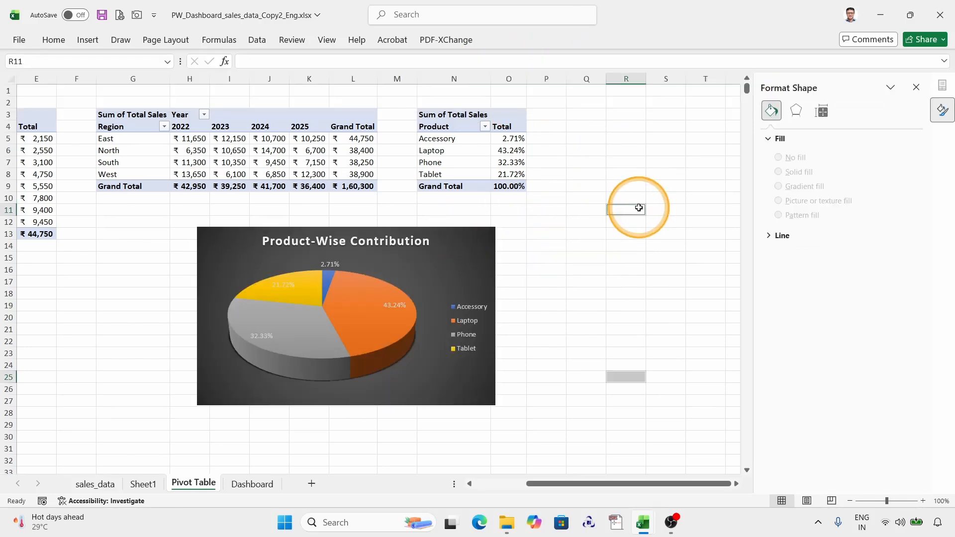
pyautogui.hotkey('ctrl', 'pagedown')
pyautogui.click(37, 330)
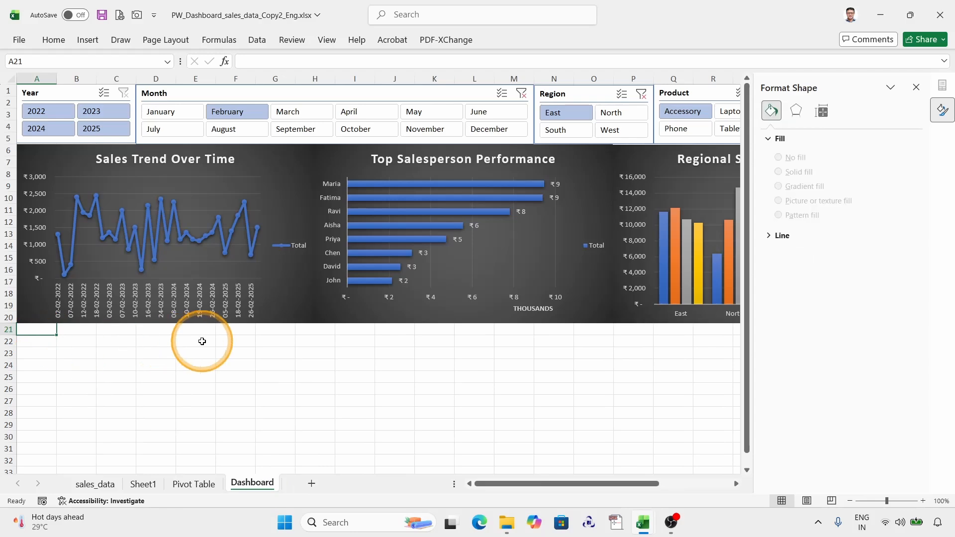
pyautogui.hotkey('ctrl', 'v')
pyautogui.scroll(-1, 527, 371)
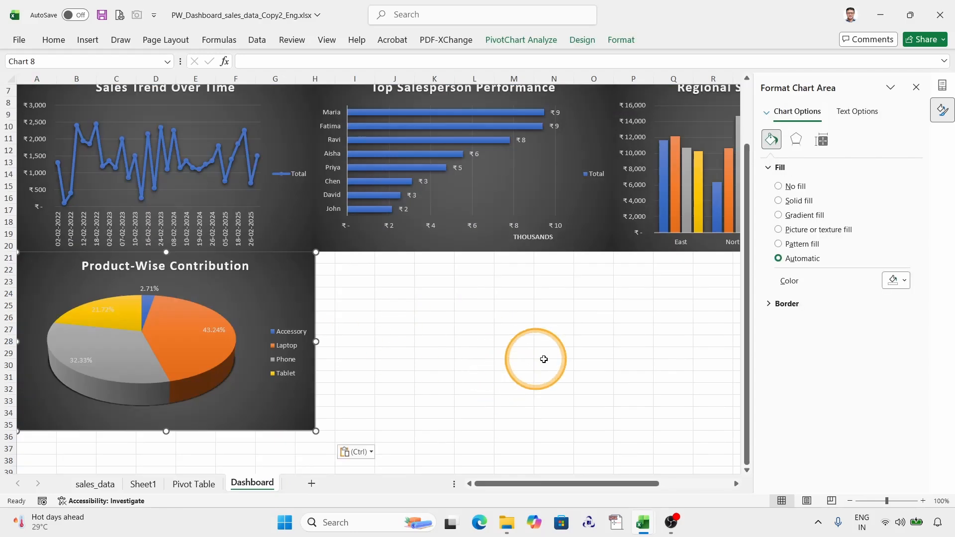
pyautogui.scroll(1, 585, 354)
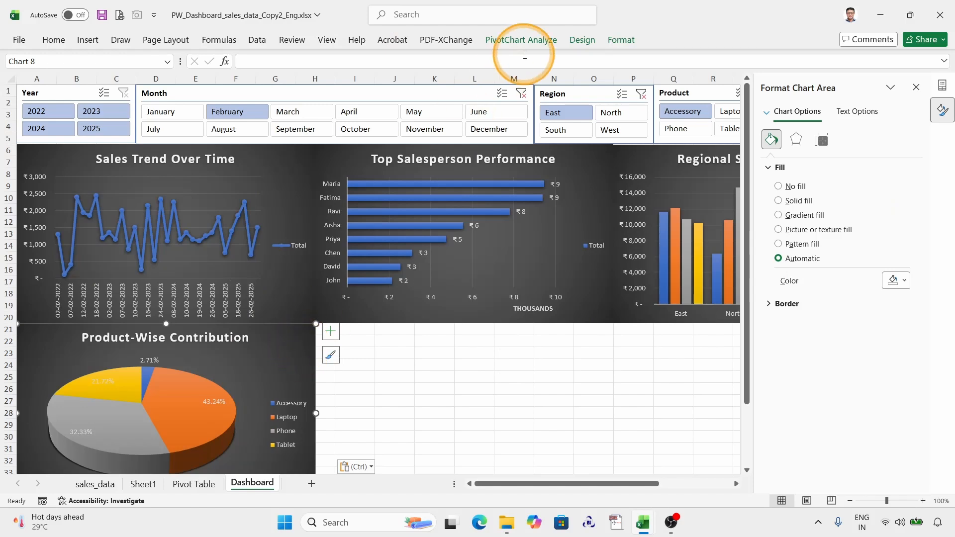
# - Connect the Product-Wise Contribution chart to the Month, Region and Year slicers, leaving the Product slicer unconnected
pyautogui.click(547, 39)
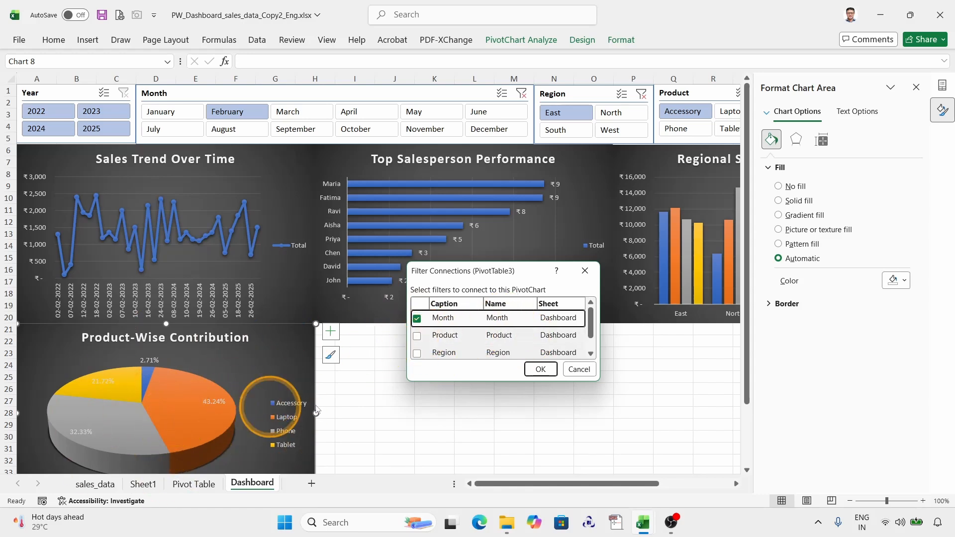
pyautogui.click(417, 352)
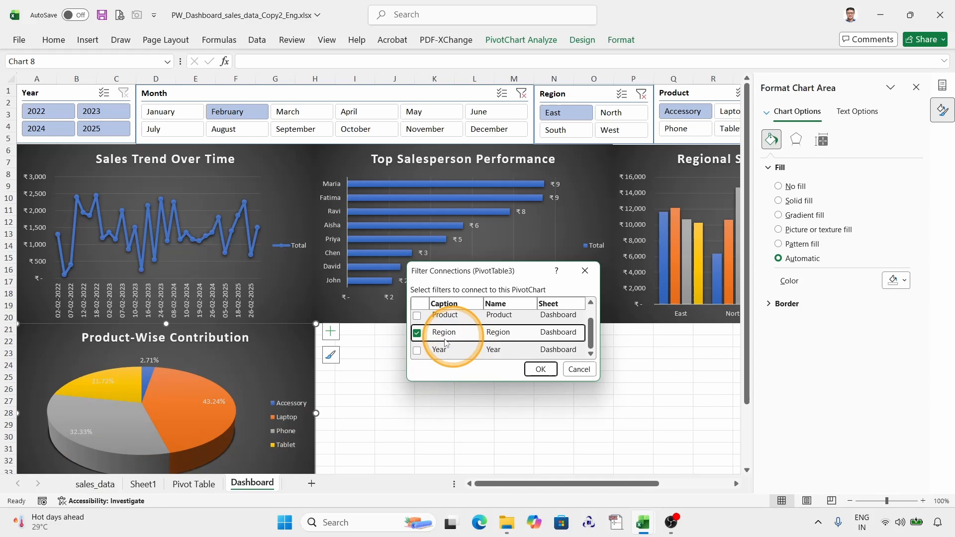
pyautogui.click(417, 351)
pyautogui.click(540, 369)
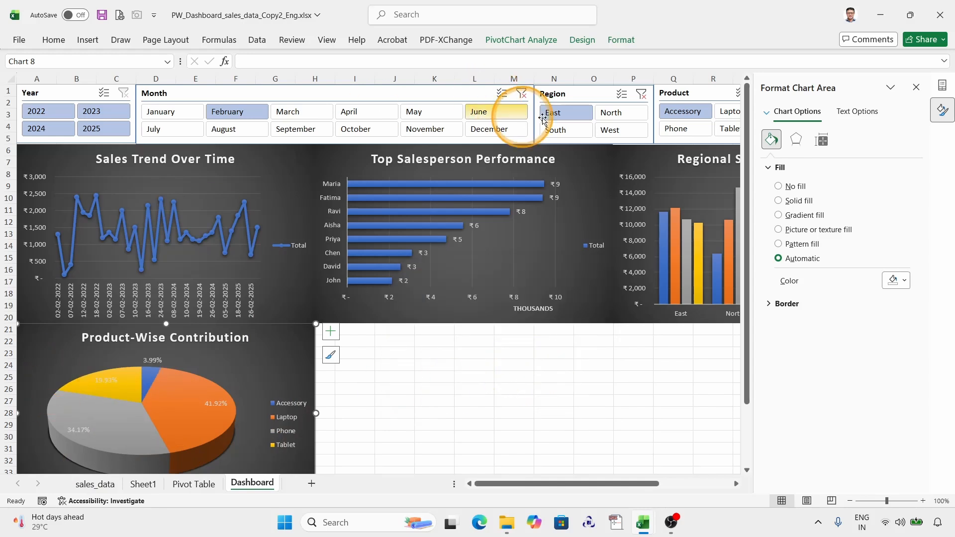
# - Filter the dashboard to the North region and June, and check the product PivotTable on the Pivot Table sheet before returning to Dashboard
pyautogui.click(637, 112)
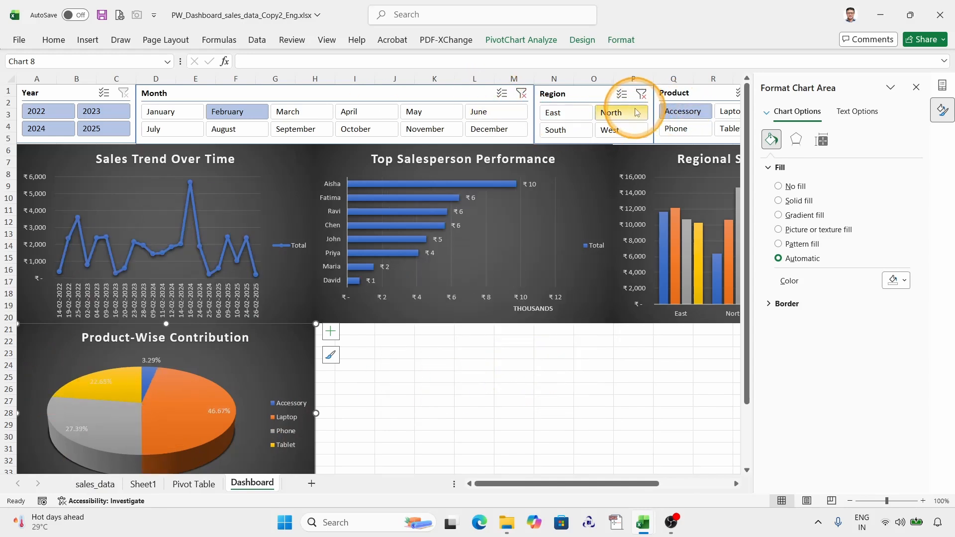
pyautogui.click(493, 112)
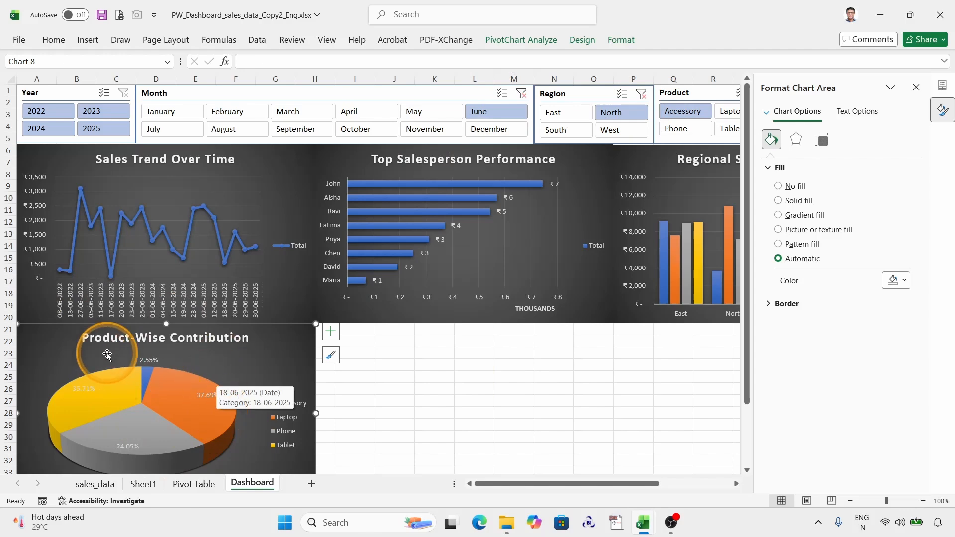
pyautogui.click(395, 366)
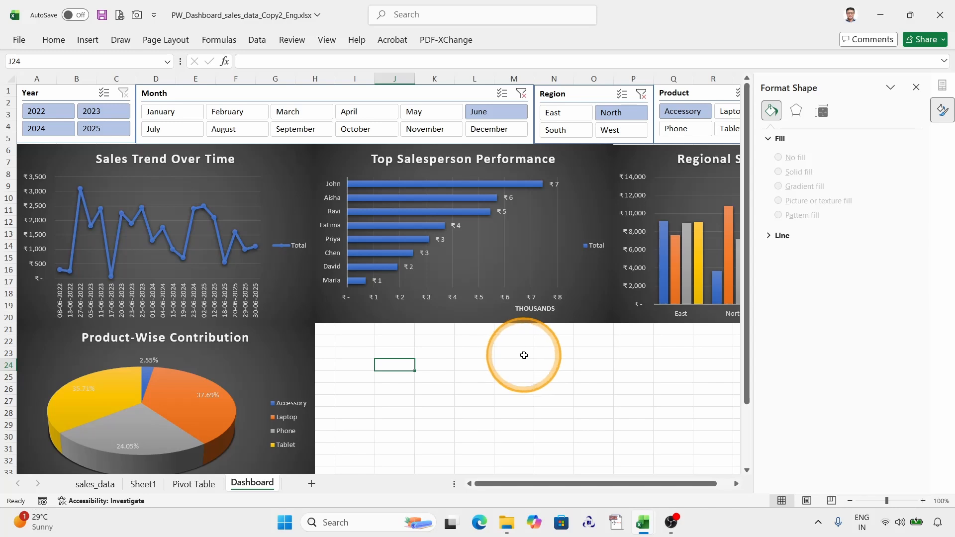
pyautogui.hotkey('ctrl', 'pageup')
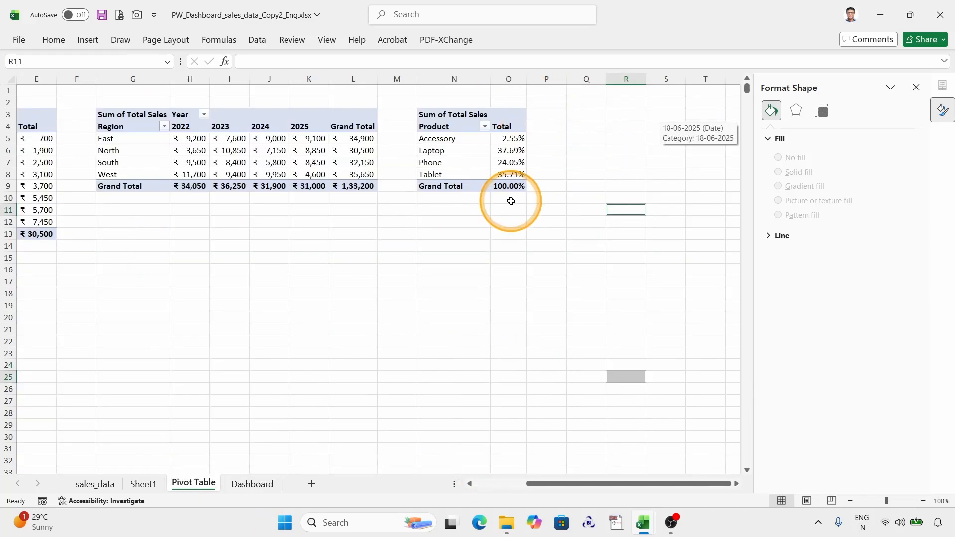
pyautogui.click(248, 485)
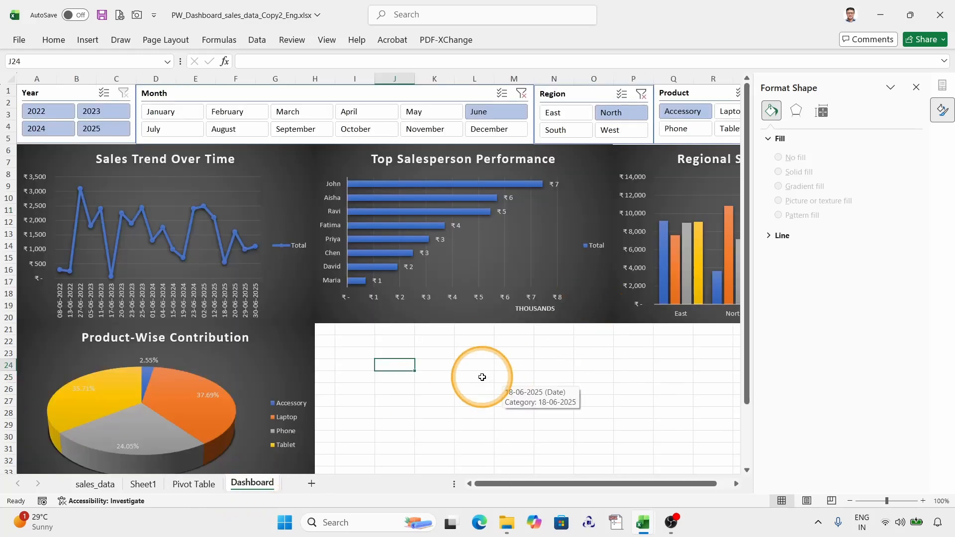